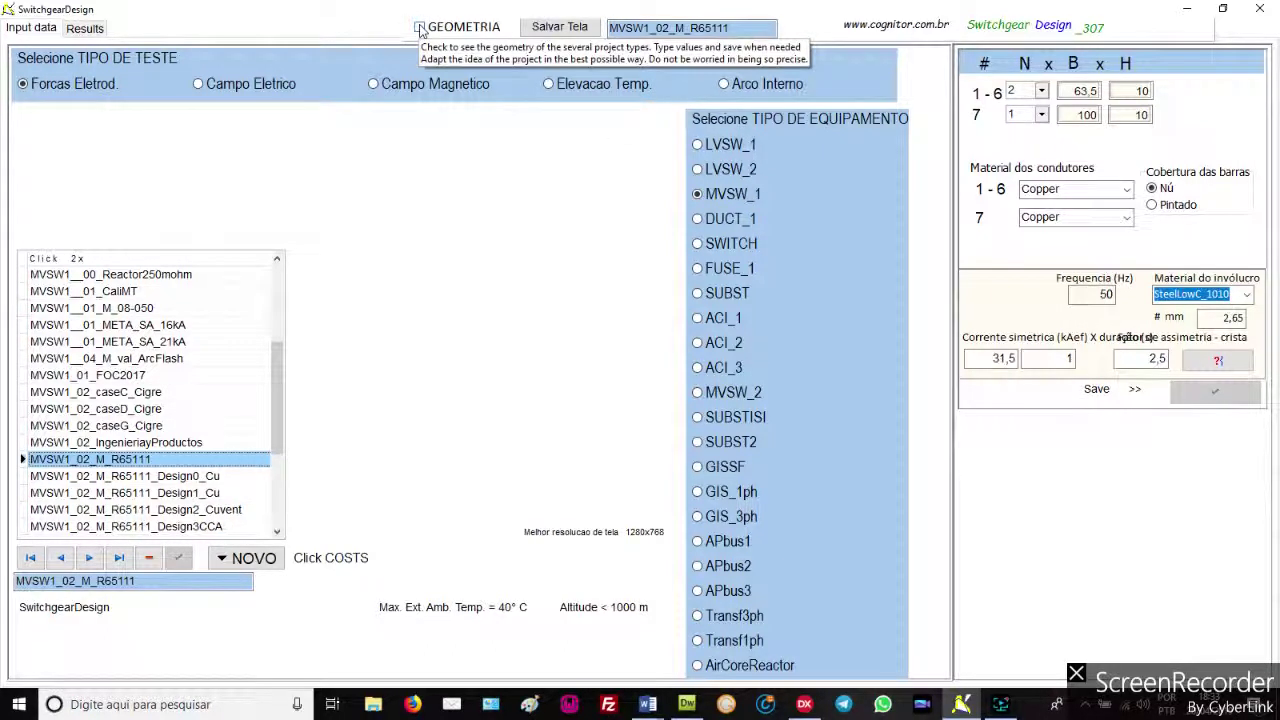
# Show the MVSW1 geometry drawing and check the 320 compartment and 63,5 x 10 conductor dimensions
pyautogui.click(420, 27)
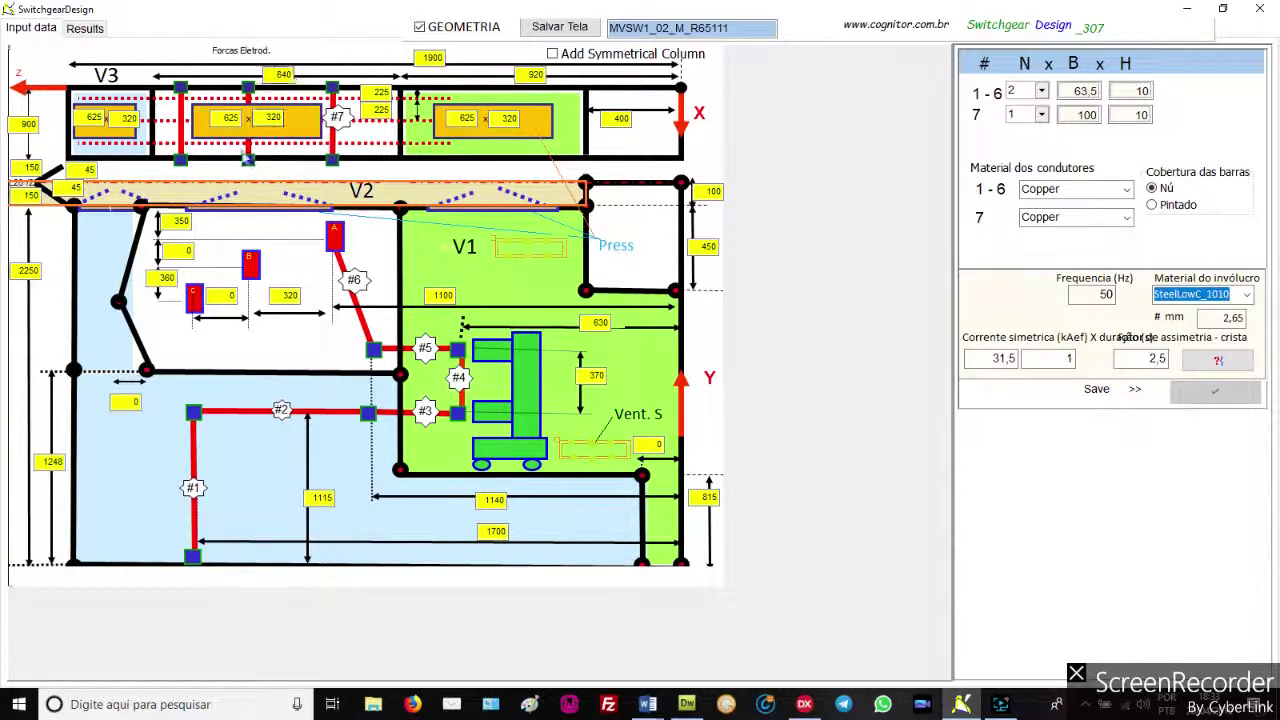
pyautogui.click(266, 117)
pyautogui.click(502, 119)
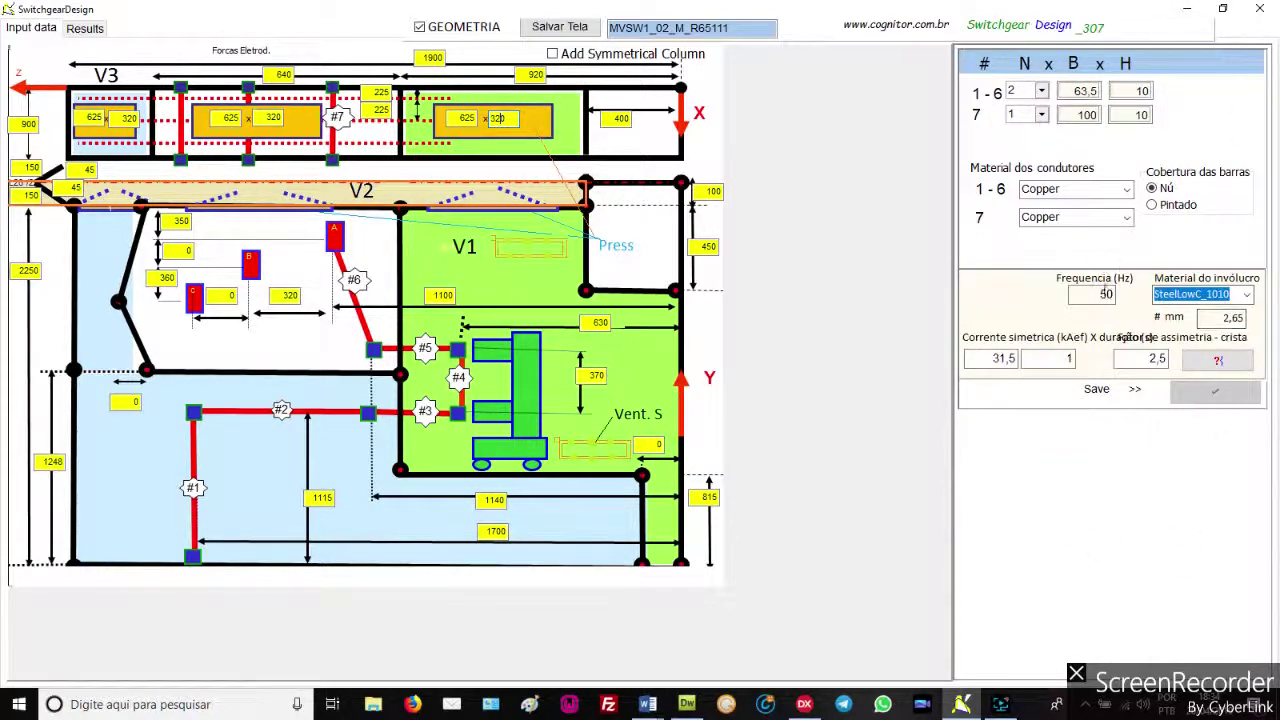
pyautogui.click(1092, 91)
pyautogui.click(1136, 91)
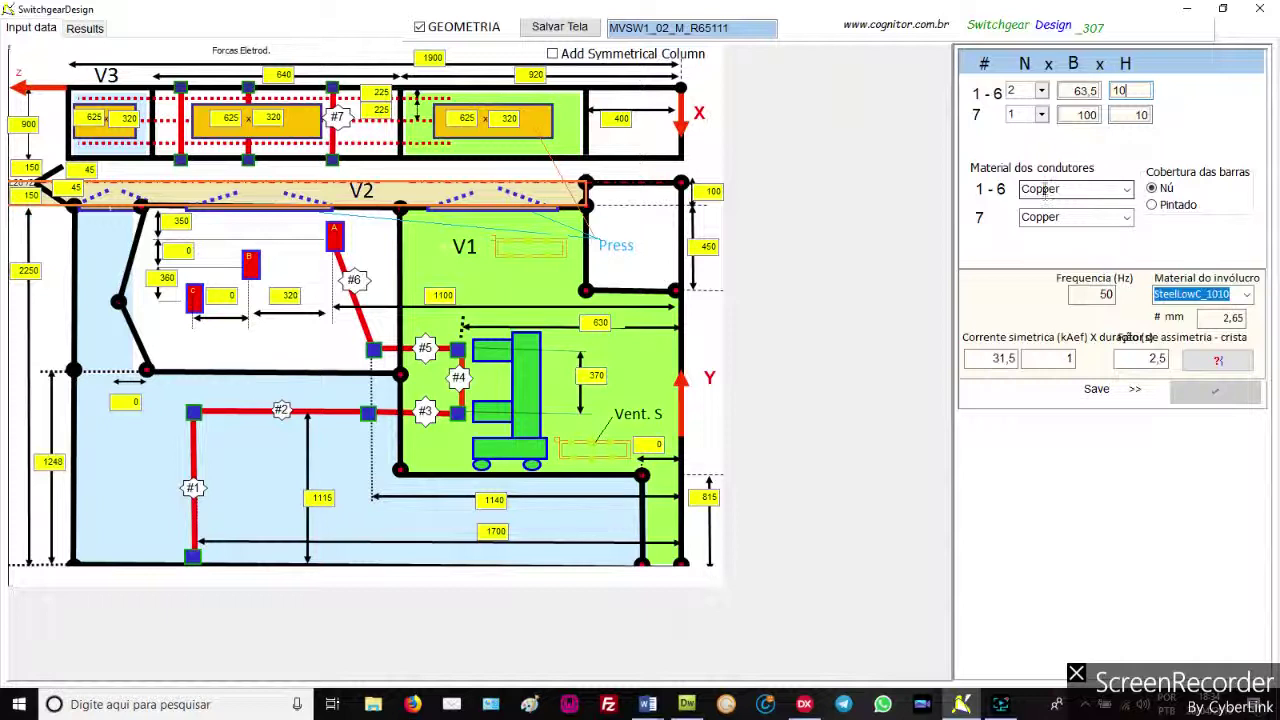
pyautogui.click(1127, 190)
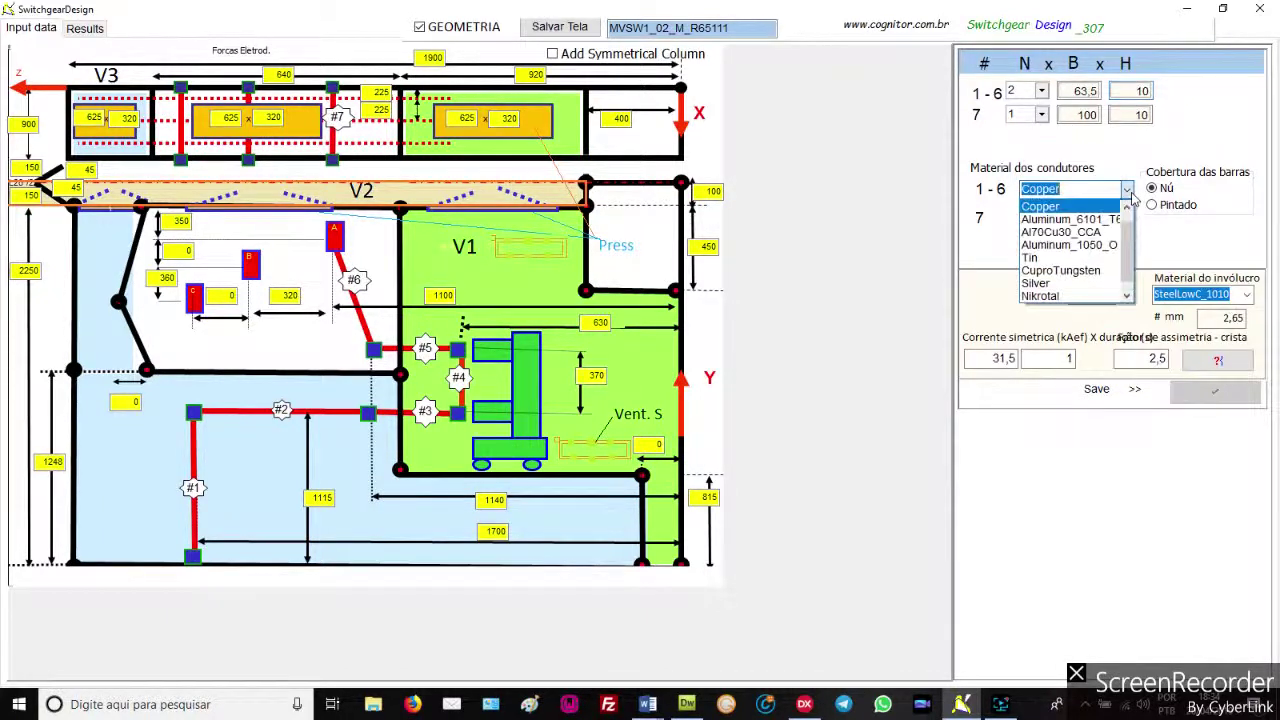
pyautogui.click(1060, 207)
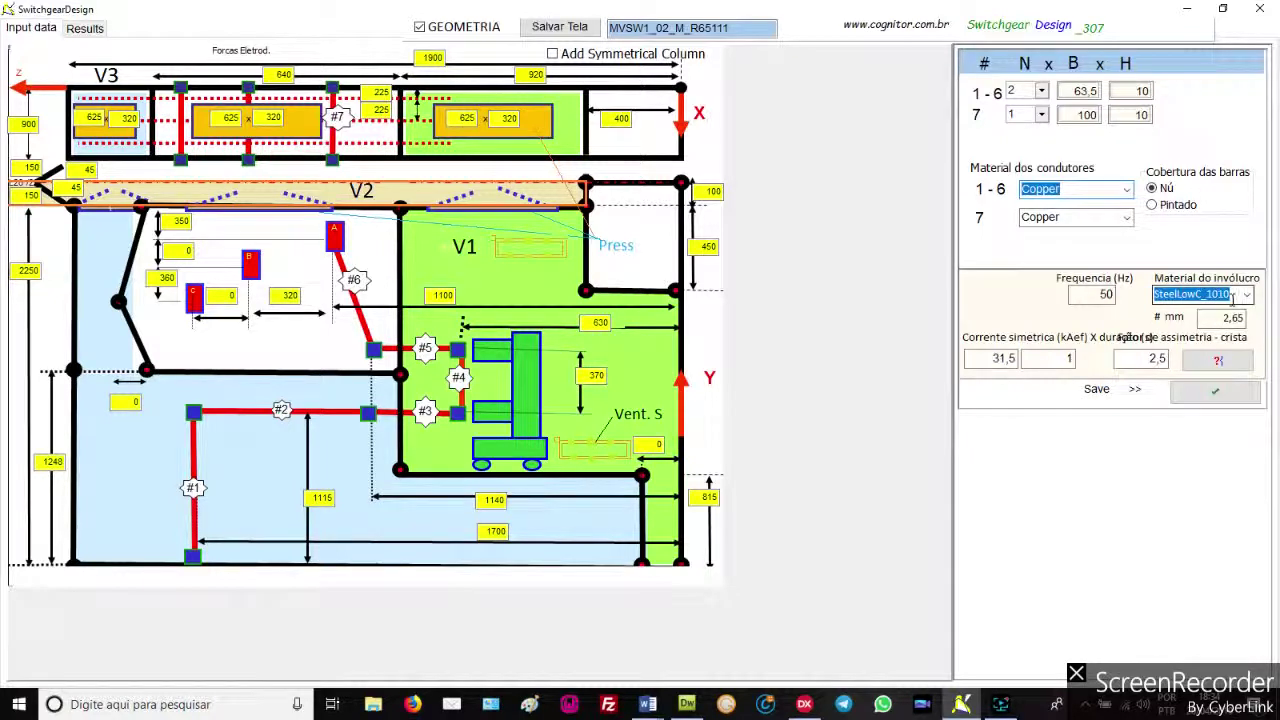
pyautogui.click(1246, 298)
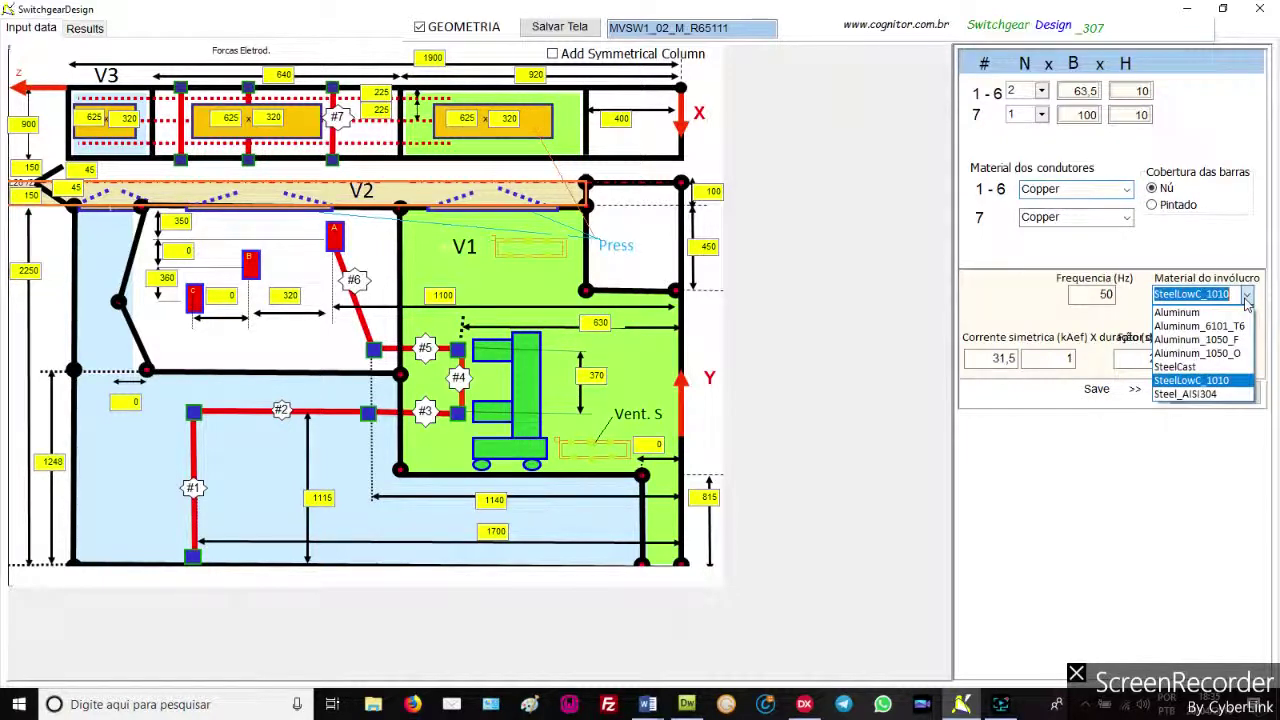
pyautogui.click(1180, 381)
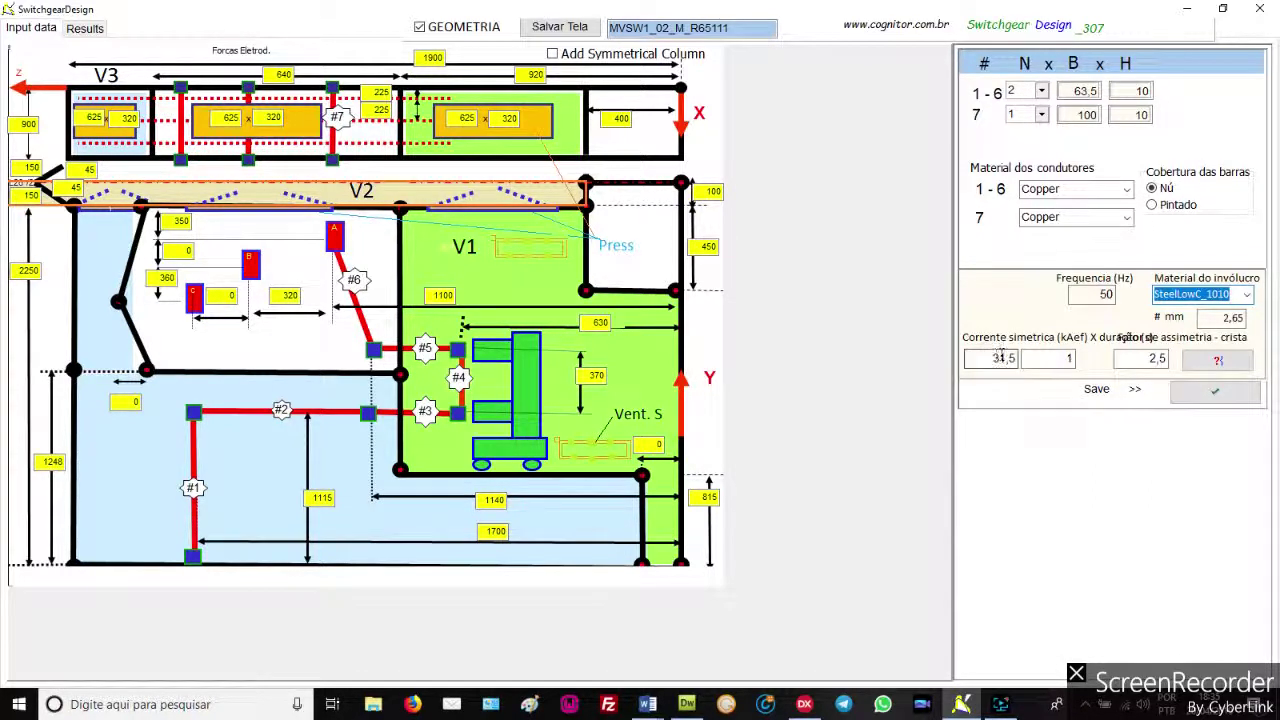
pyautogui.click(1066, 361)
# Select MVSW1_02_M_R65111, review its force results, and return to the Input data page
pyautogui.click(420, 28)
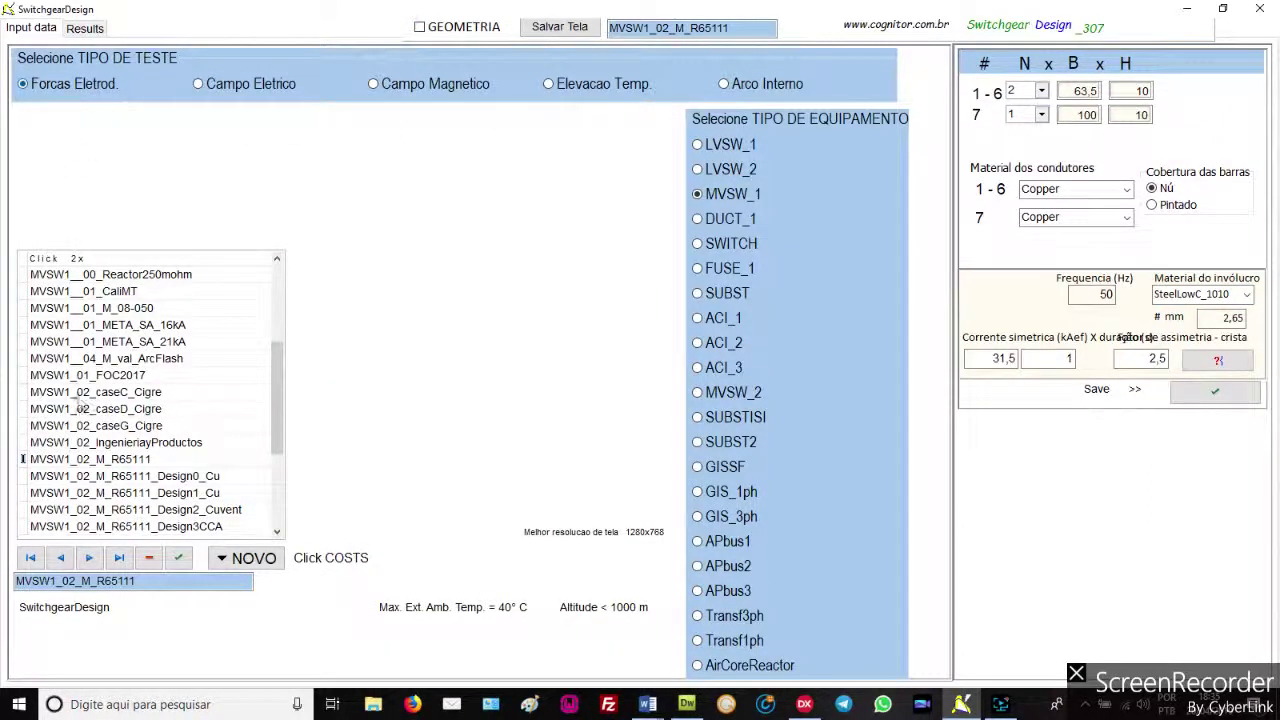
pyautogui.click(24, 459)
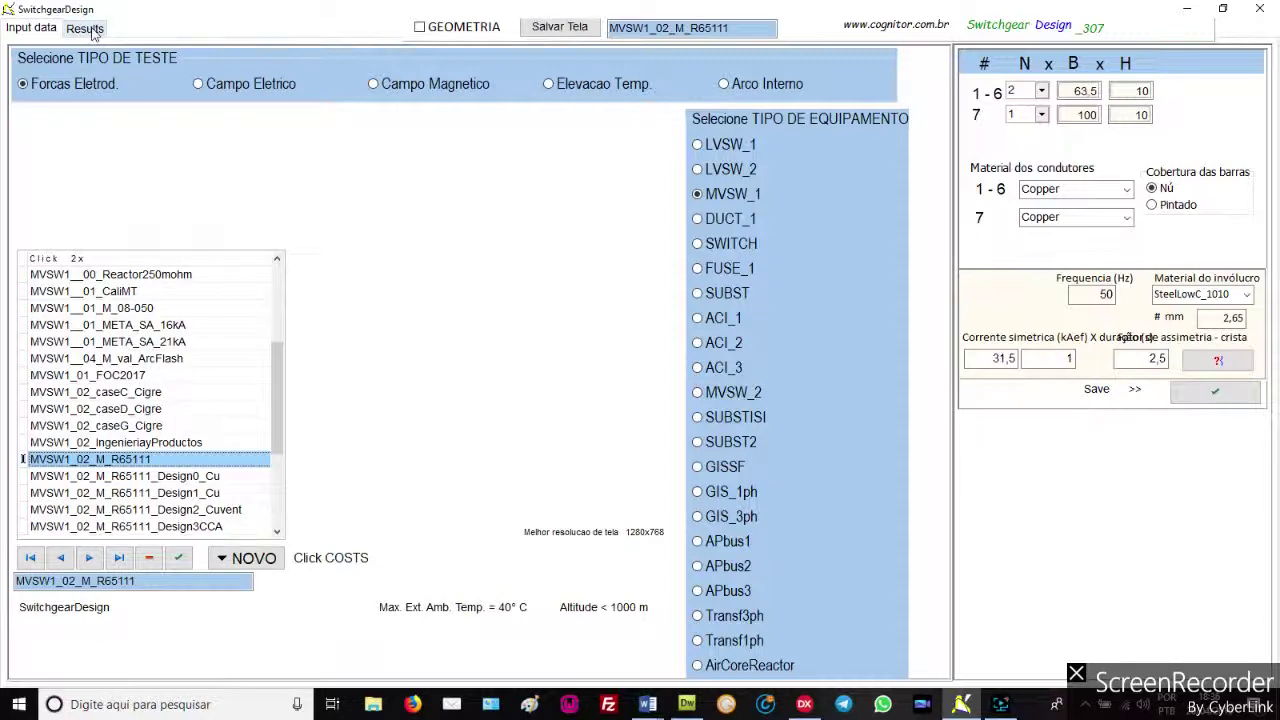
pyautogui.click(85, 29)
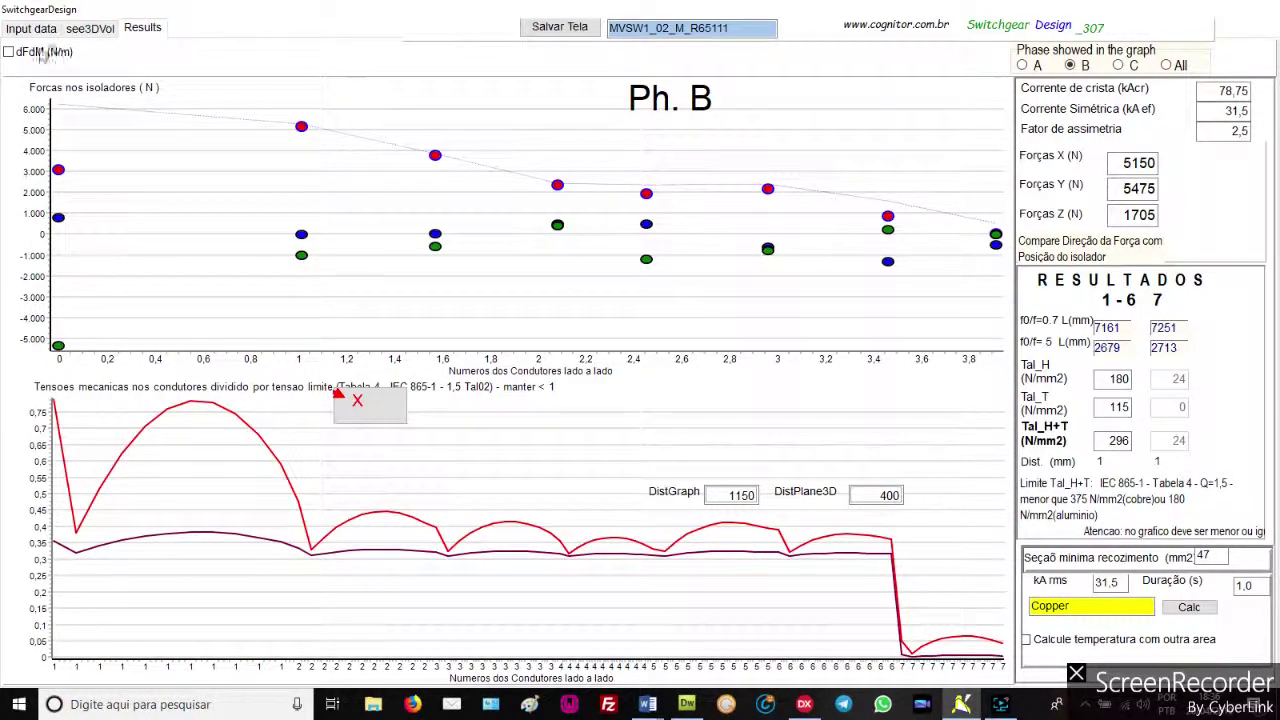
pyautogui.click(33, 30)
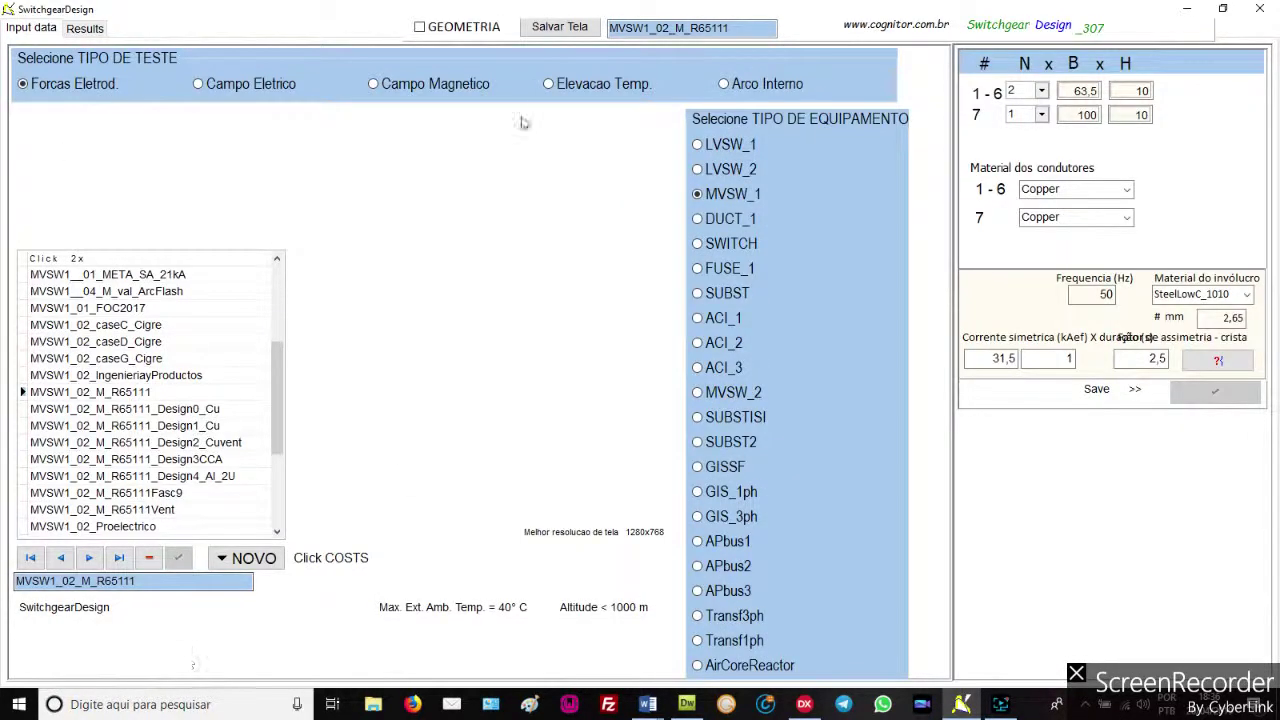
# Show the geometry drawing and view results: phase B insulator forces 5150, 5475, 1705 N
pyautogui.click(420, 27)
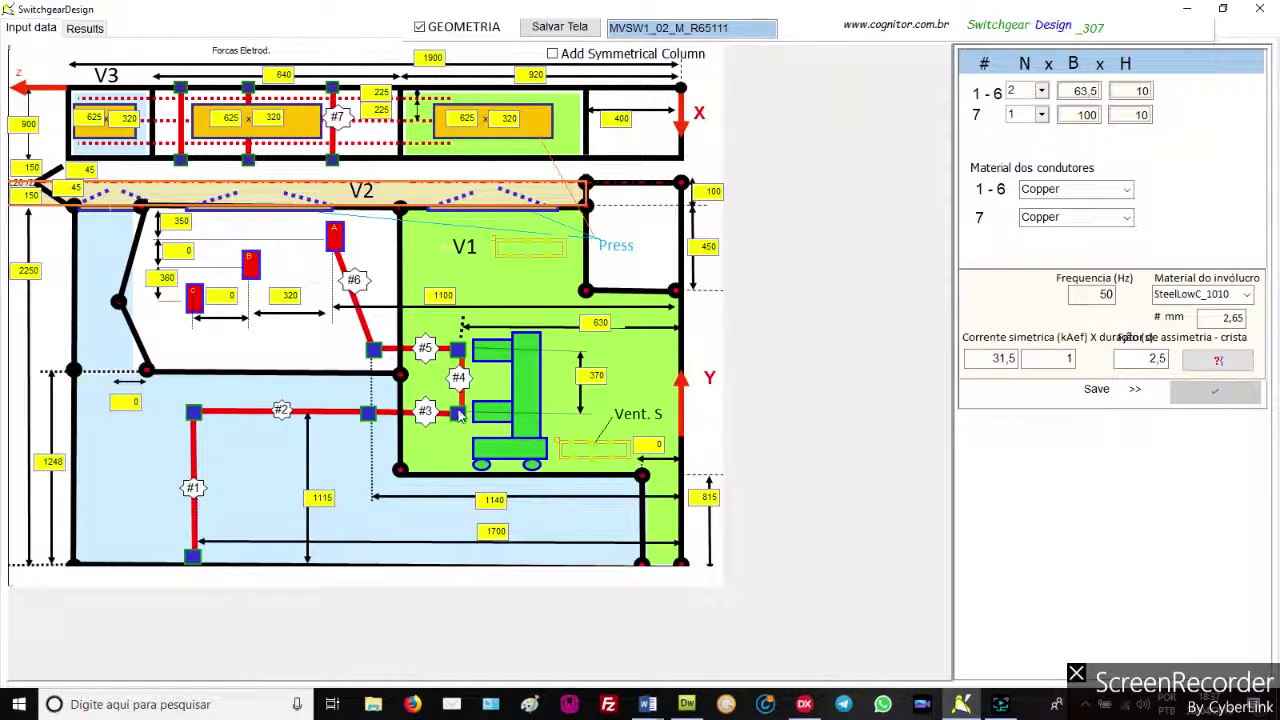
pyautogui.click(88, 29)
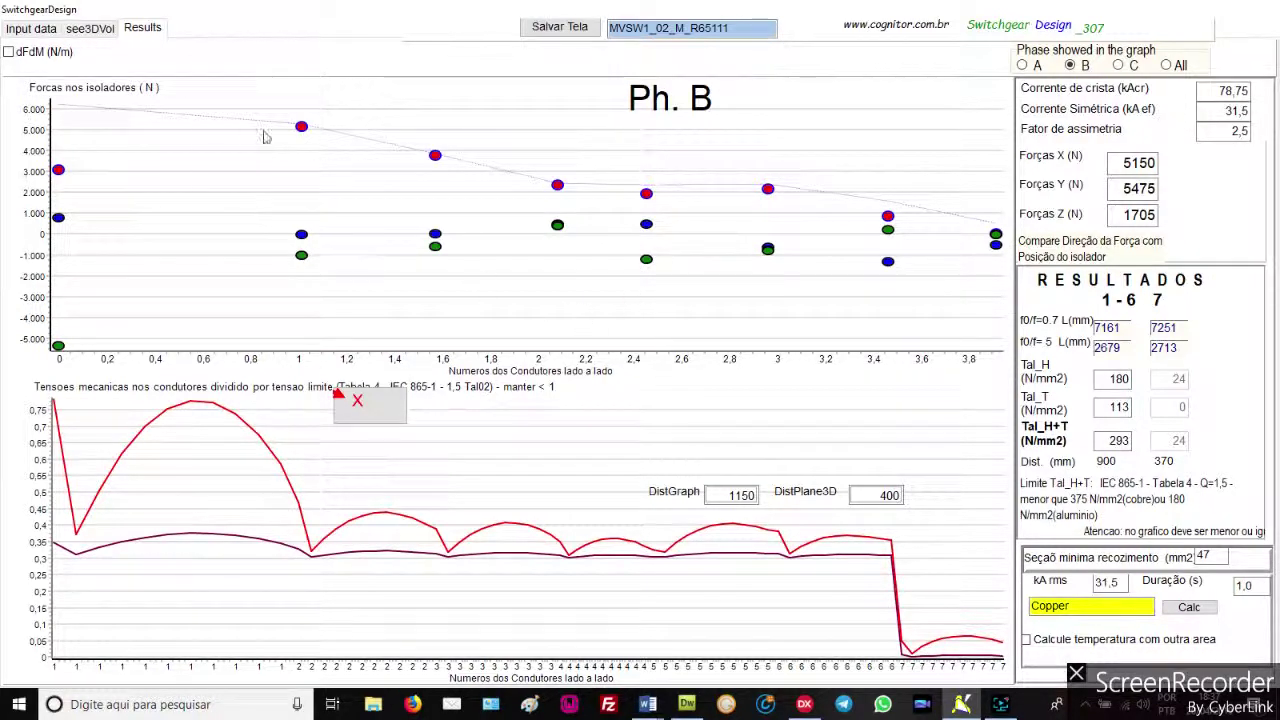
# Mark the insulator force point at 1.0, then switch to the see3DVol 3-D view
pyautogui.click(302, 127)
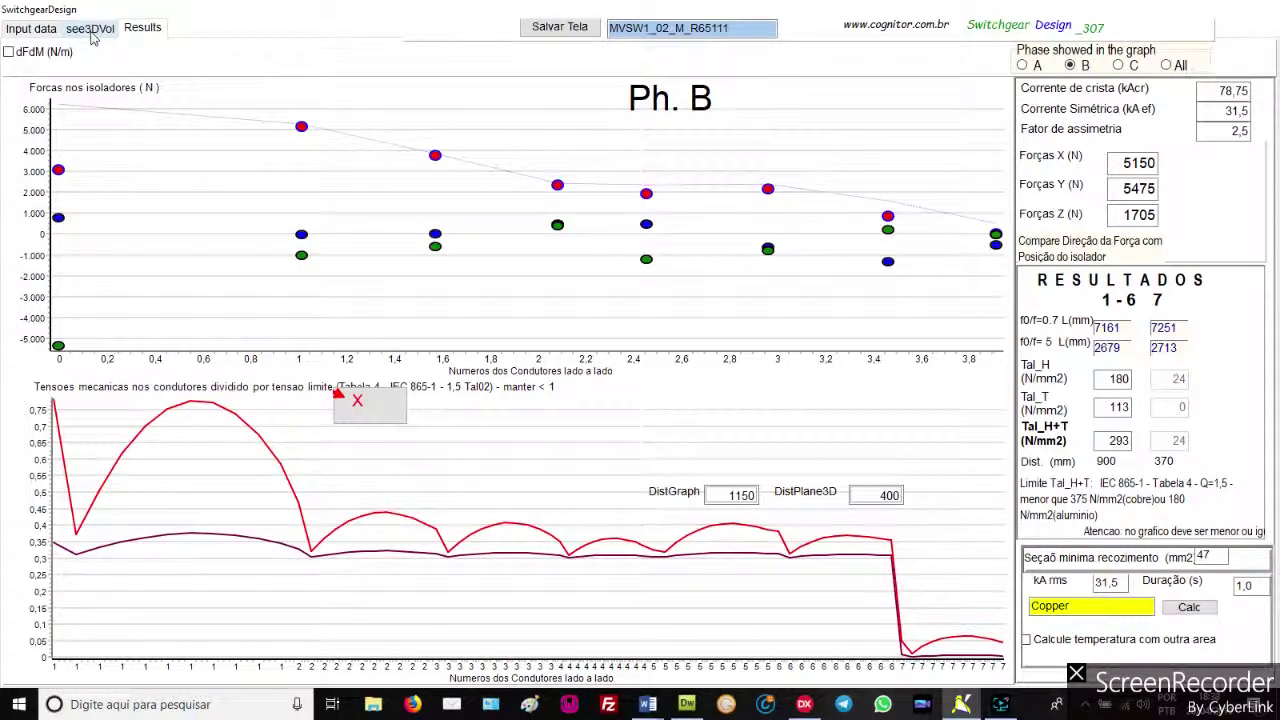
pyautogui.click(90, 28)
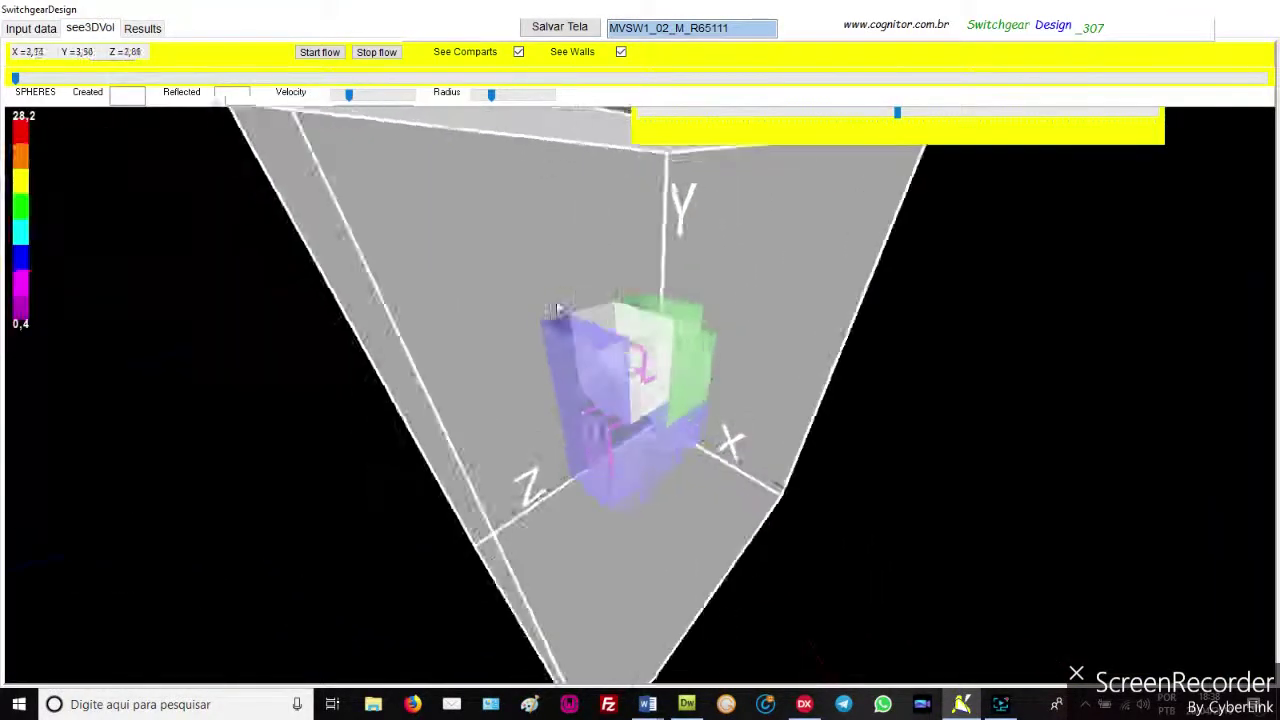
# Zoom in on the 3-D busbars, then return to the Input data geometry drawing
pyautogui.scroll(10, 545, 283)
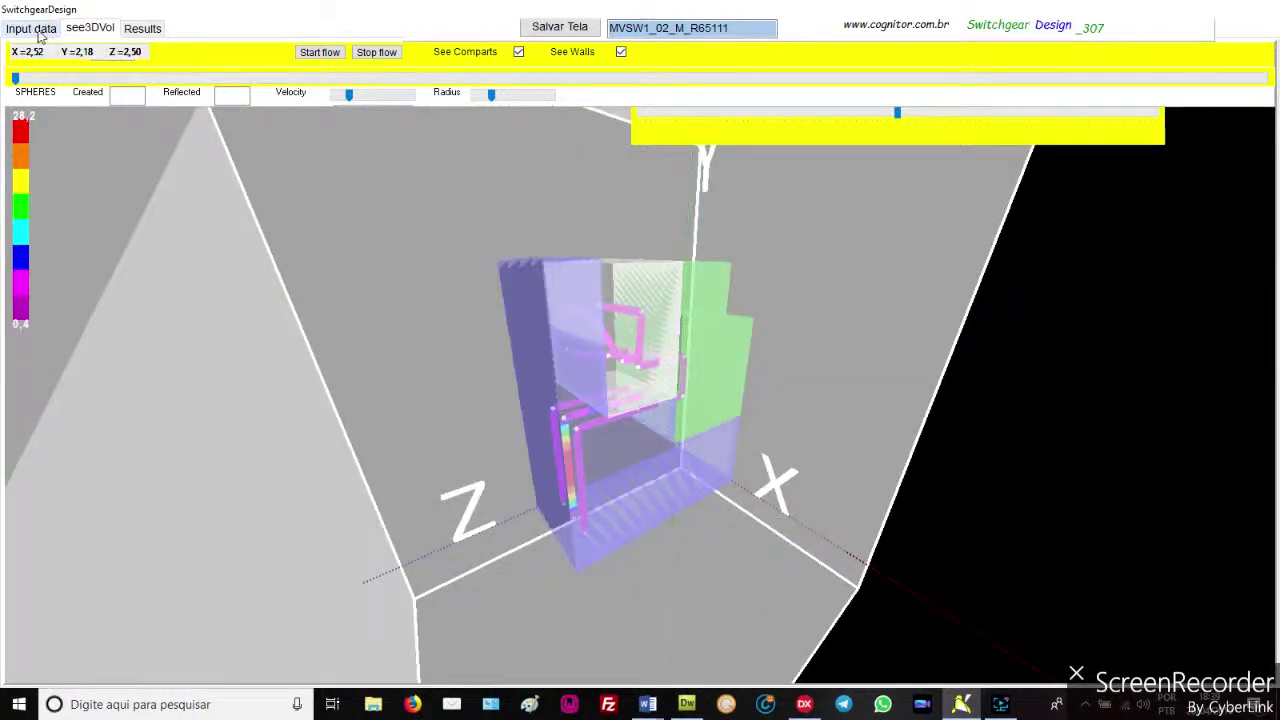
pyautogui.click(31, 28)
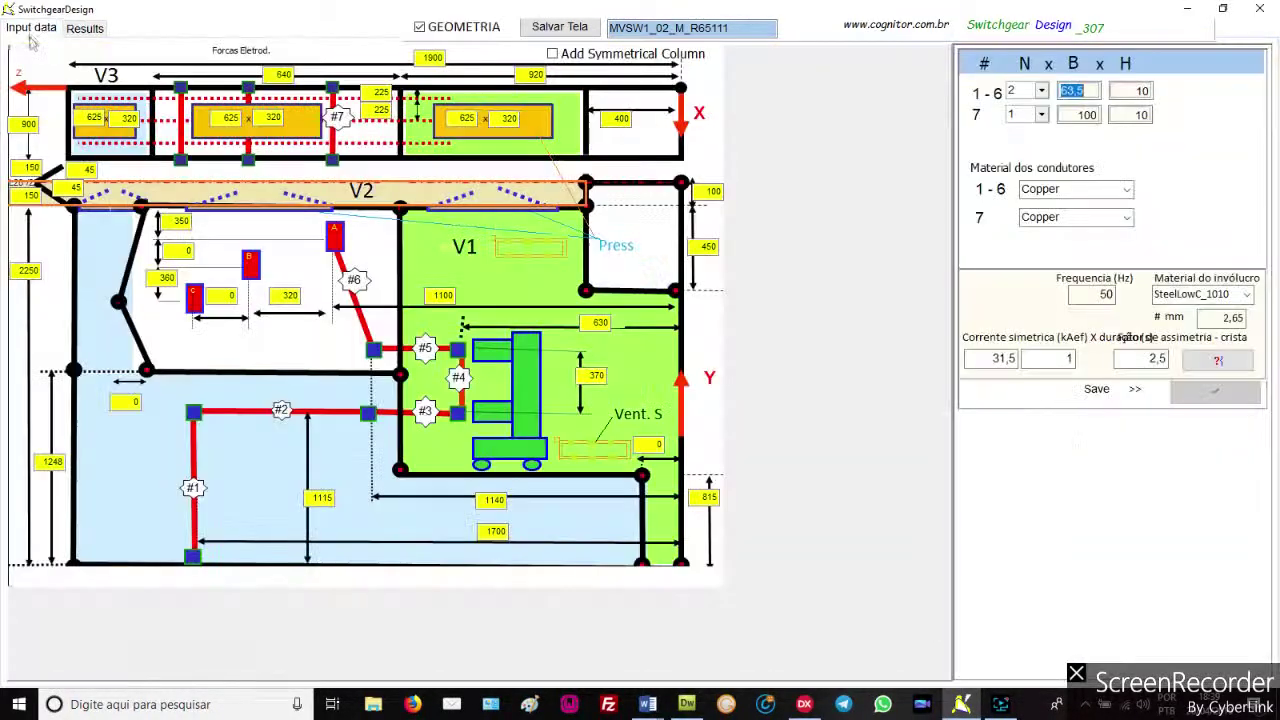
# Switch the test type to Elevacao Temp. and set ventilation to SIM
pyautogui.click(420, 28)
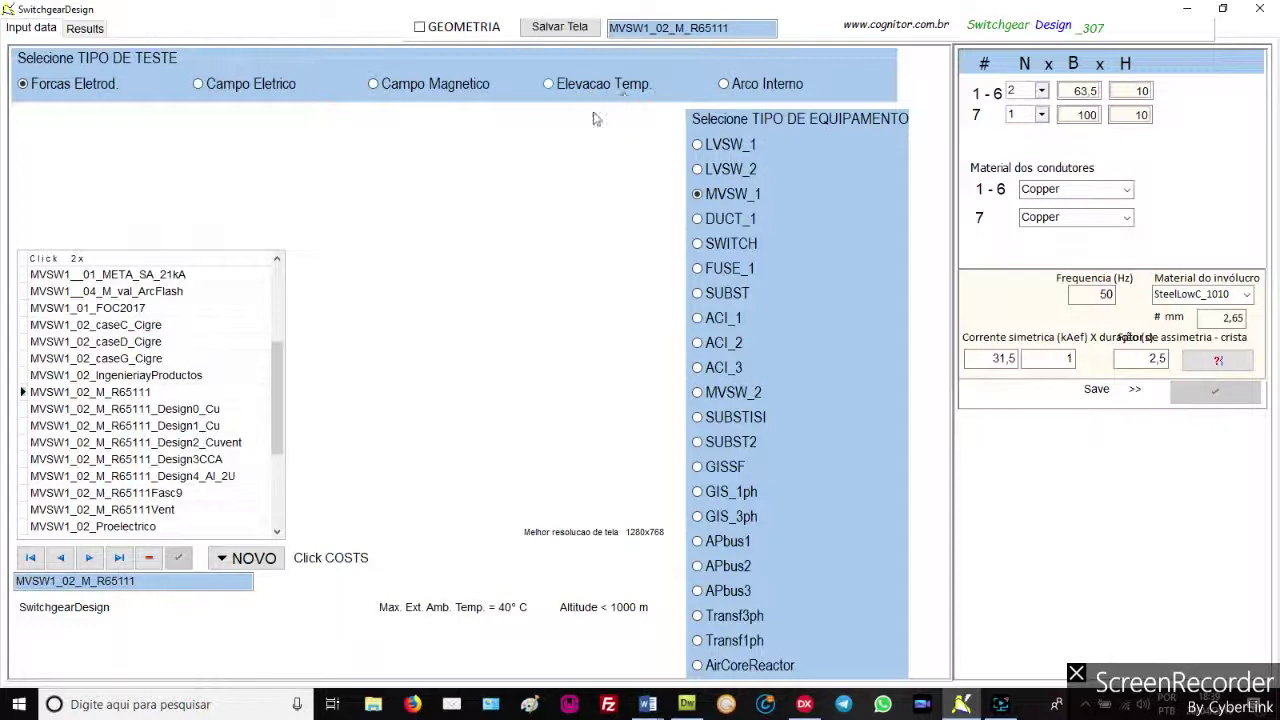
pyautogui.click(548, 86)
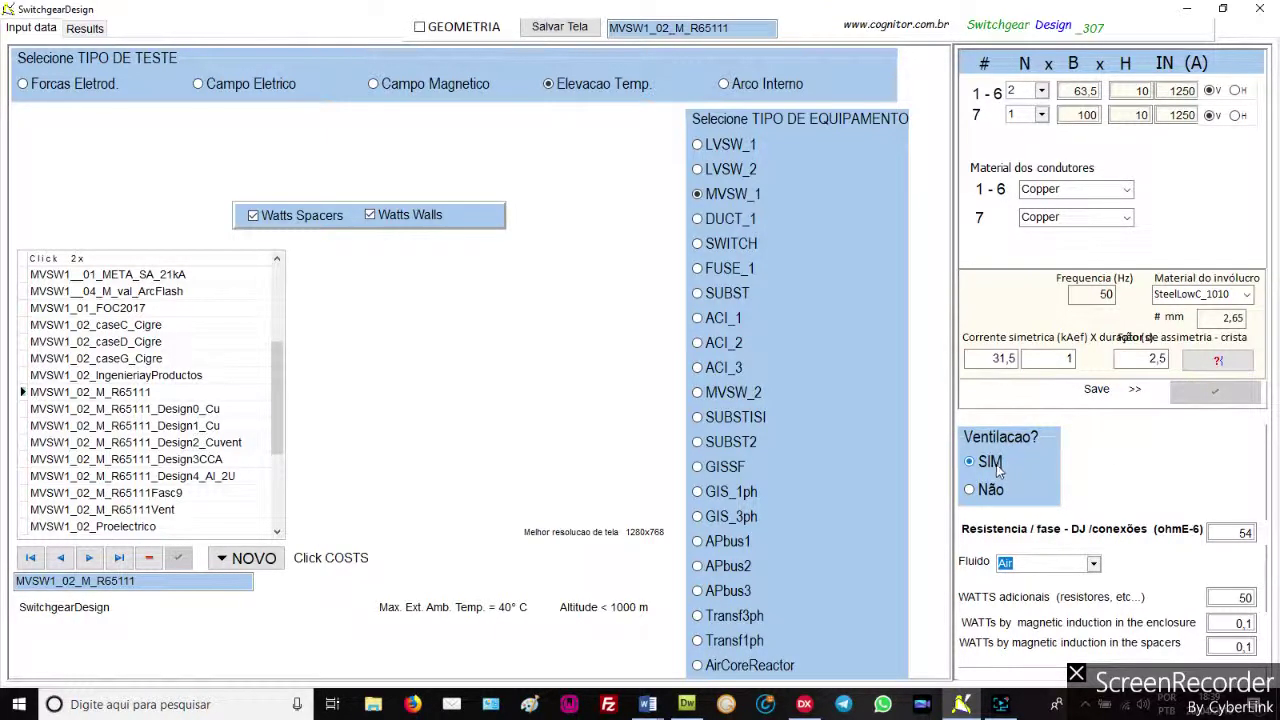
pyautogui.click(969, 490)
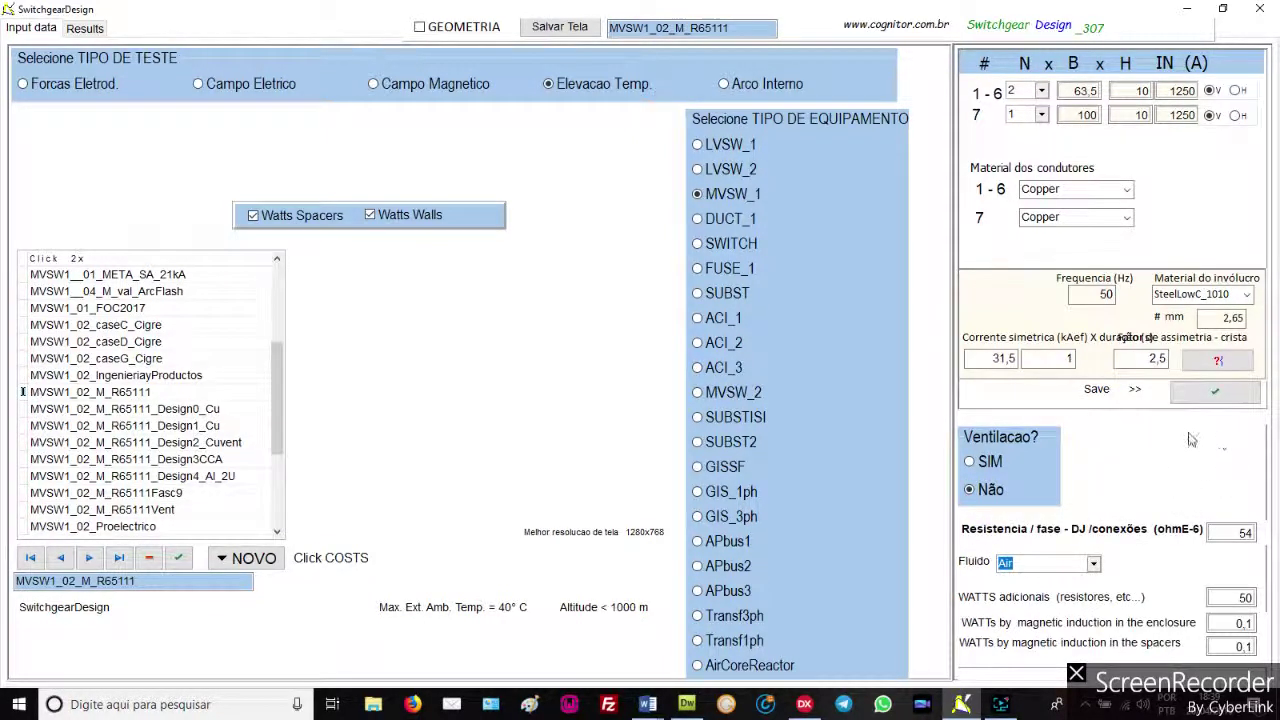
pyautogui.click(969, 462)
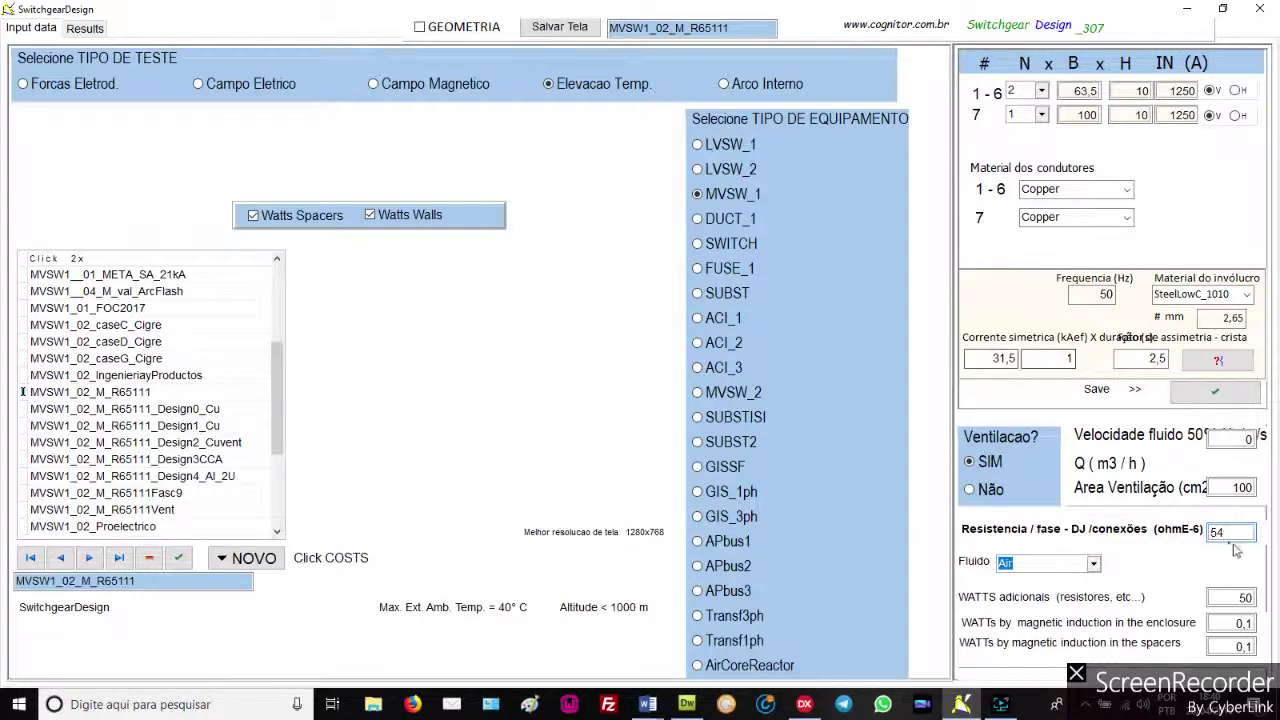
# Set the resistance per phase to 54 µΩ
pyautogui.doubleClick(1224, 531)
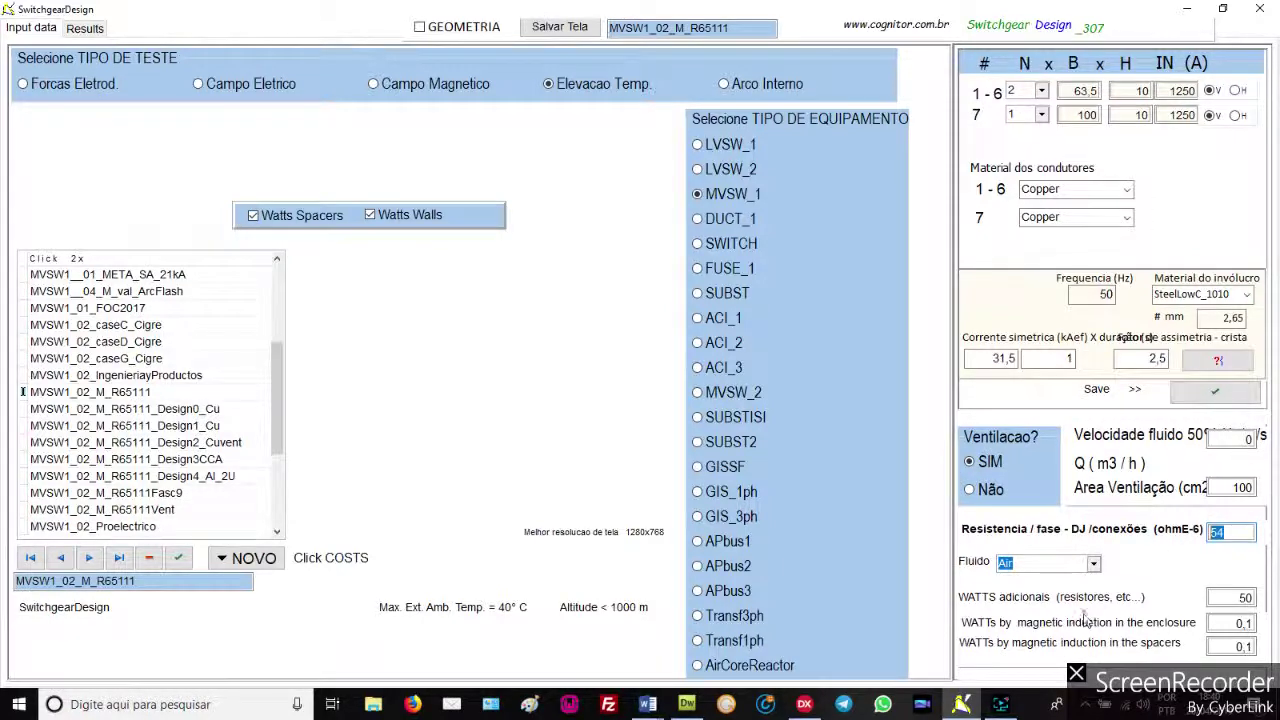
pyautogui.write('54')
pyautogui.click(1248, 597)
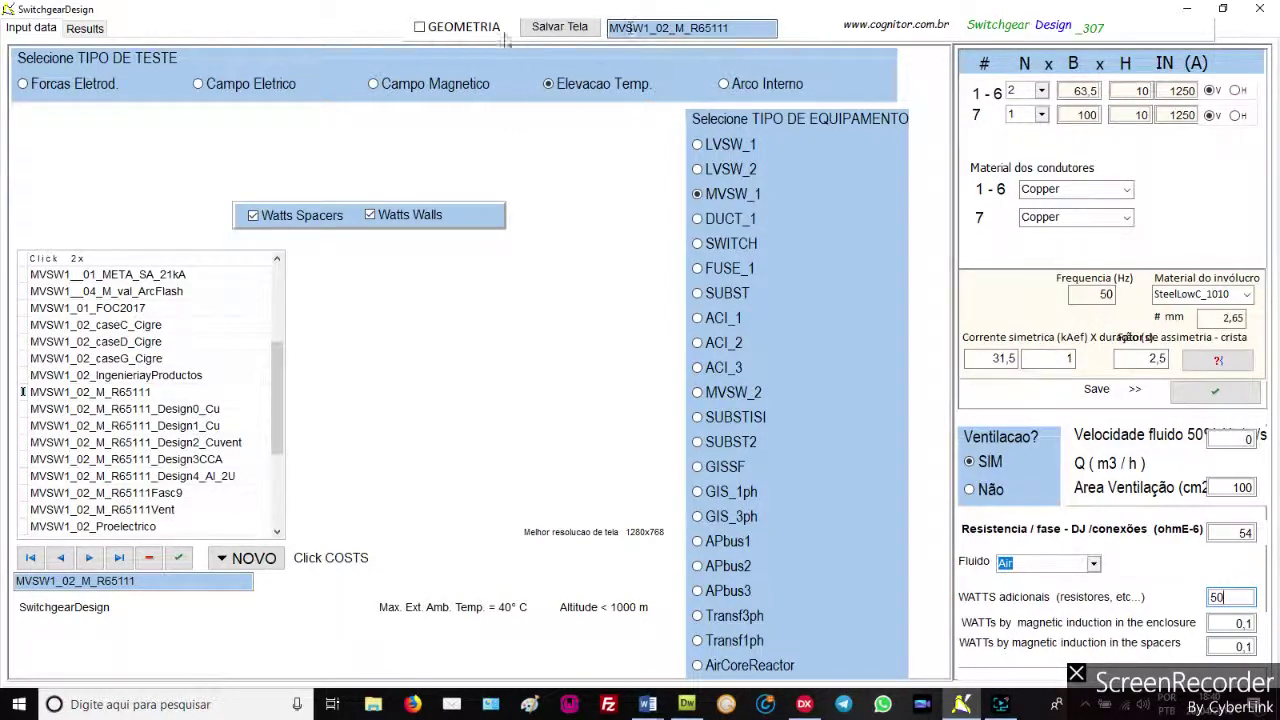
# Show the geometry with zones V1–V3 and calculate temperature rises of 29 to 63 K
pyautogui.click(419, 27)
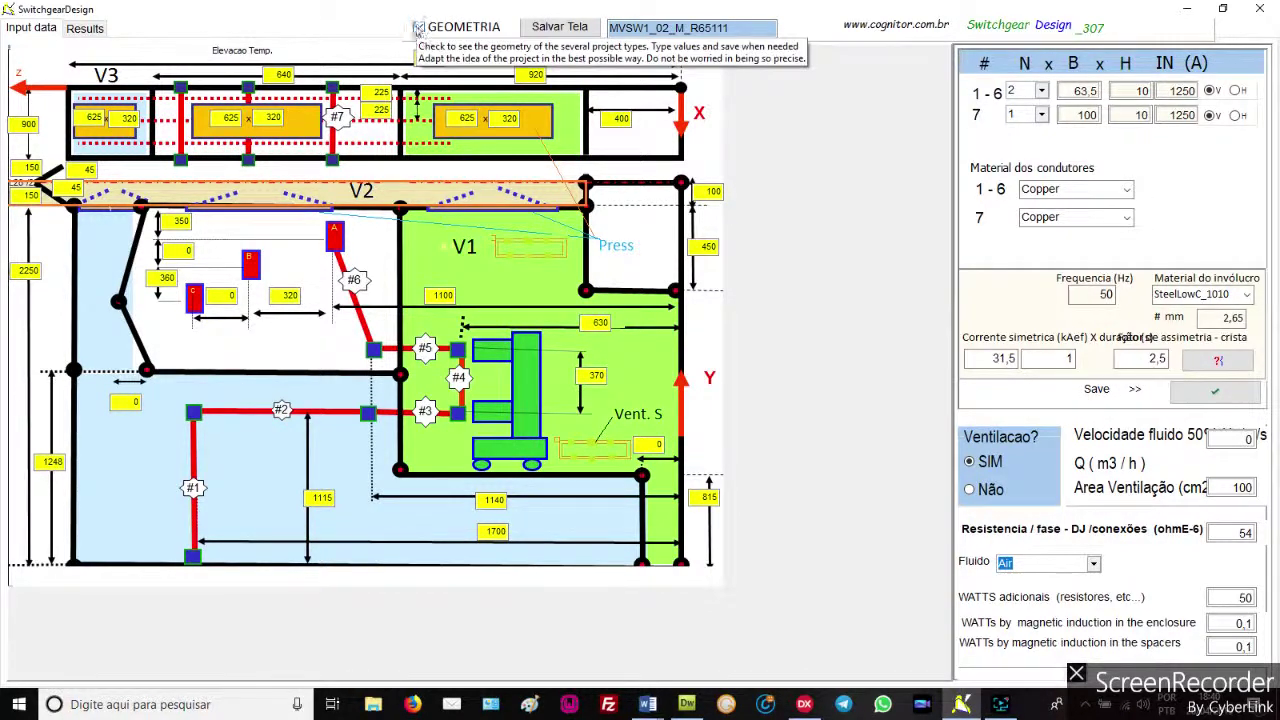
pyautogui.click(84, 28)
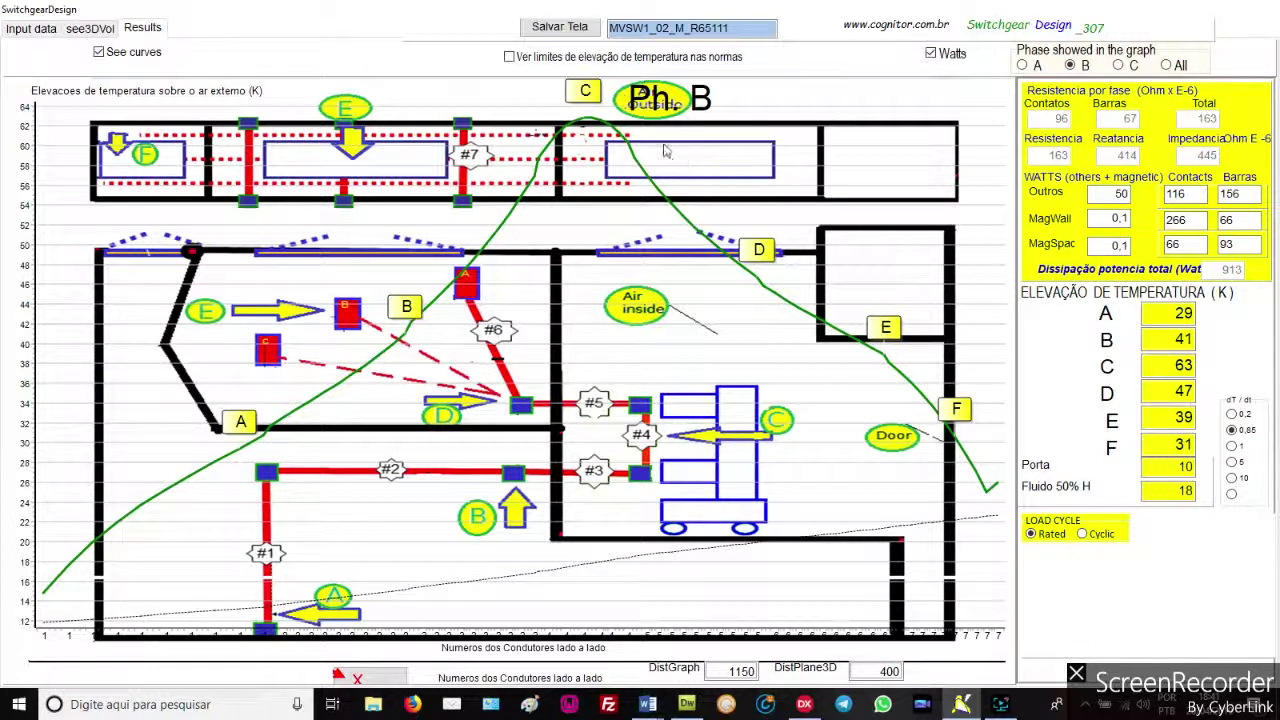
pyautogui.click(25, 29)
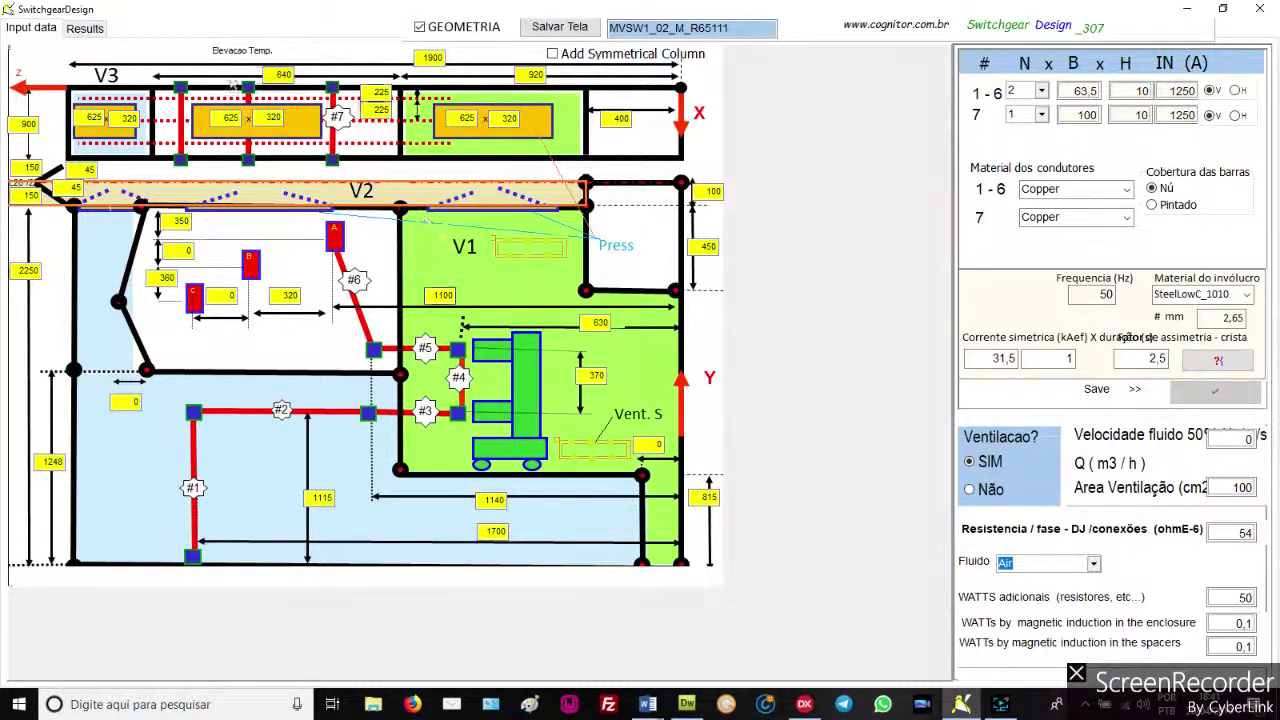
pyautogui.click(85, 28)
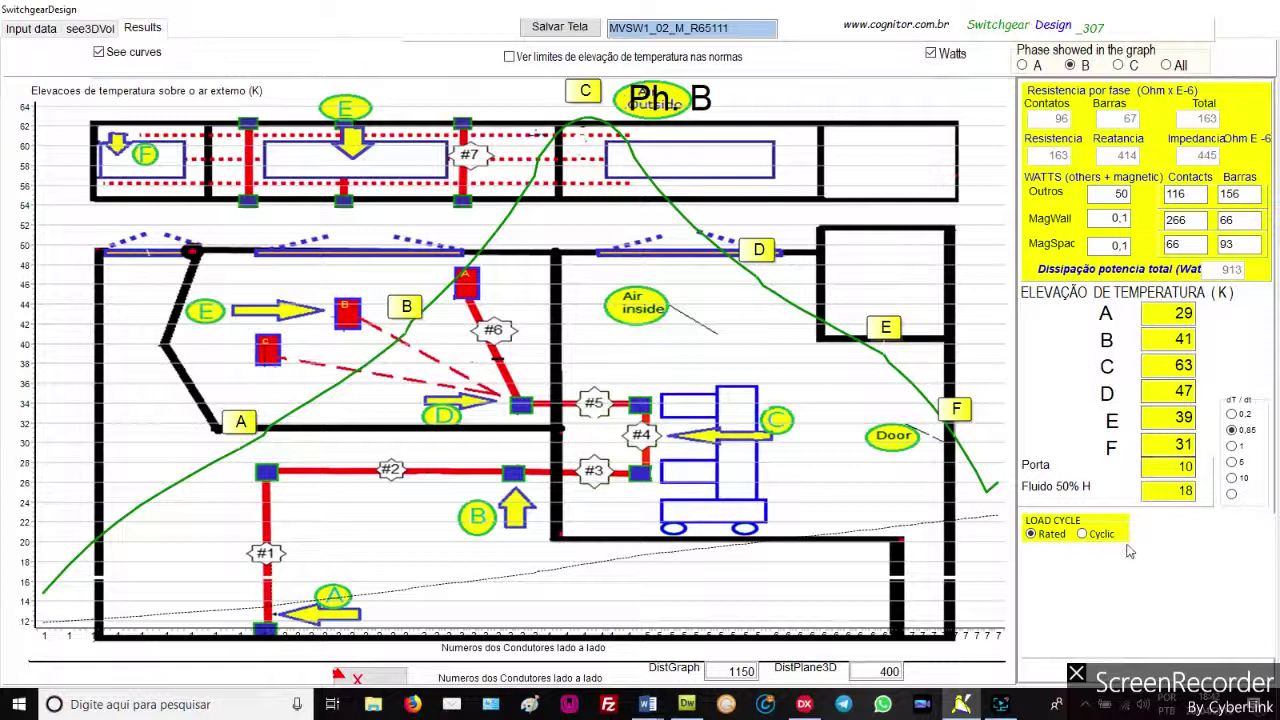
# Orbit and zoom the temperature-colored 3-D cabinet in see3DVol, then return to Input data
pyautogui.click(89, 29)
pyautogui.moveTo(633, 386); pyautogui.dragTo(690, 440)
pyautogui.scroll(5, 703, 453)
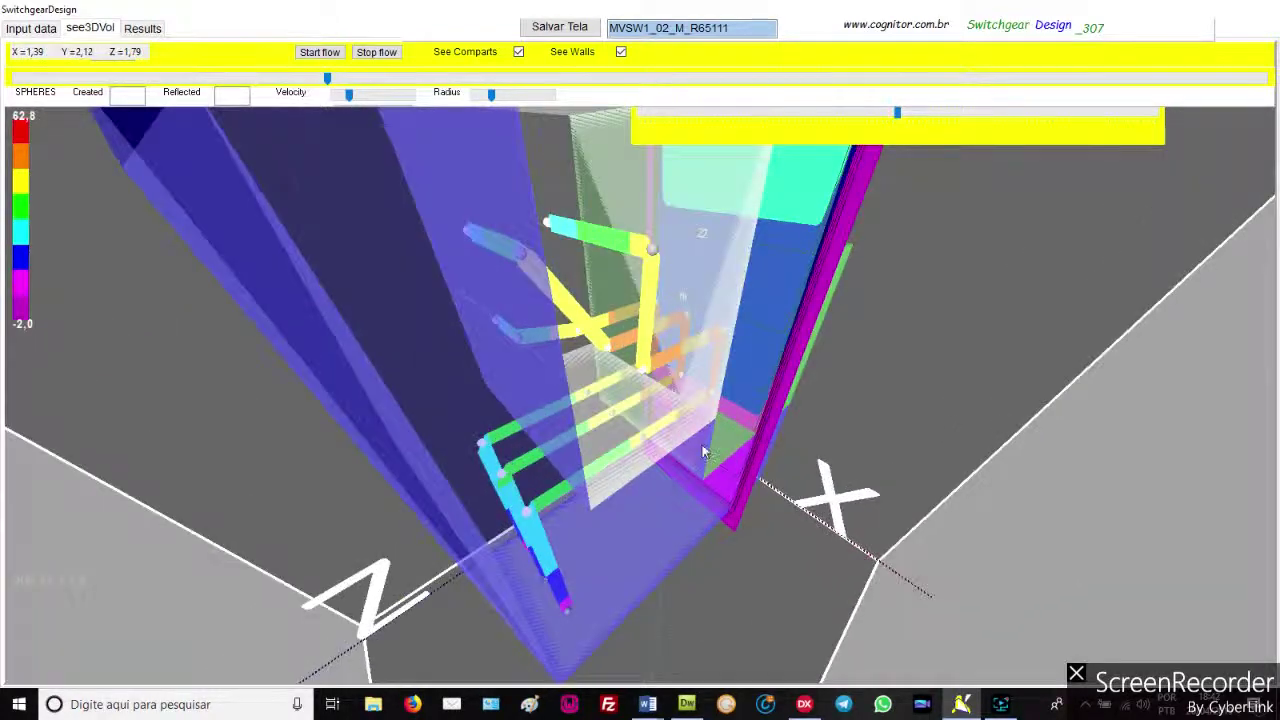
pyautogui.scroll(2, 703, 453)
pyautogui.scroll(5, 560, 462)
pyautogui.scroll(-5, 528, 443)
pyautogui.moveTo(491, 434)
pyautogui.mouseDown()
pyautogui.moveTo(463, 437)
pyautogui.moveTo(488, 445)
pyautogui.mouseUp()
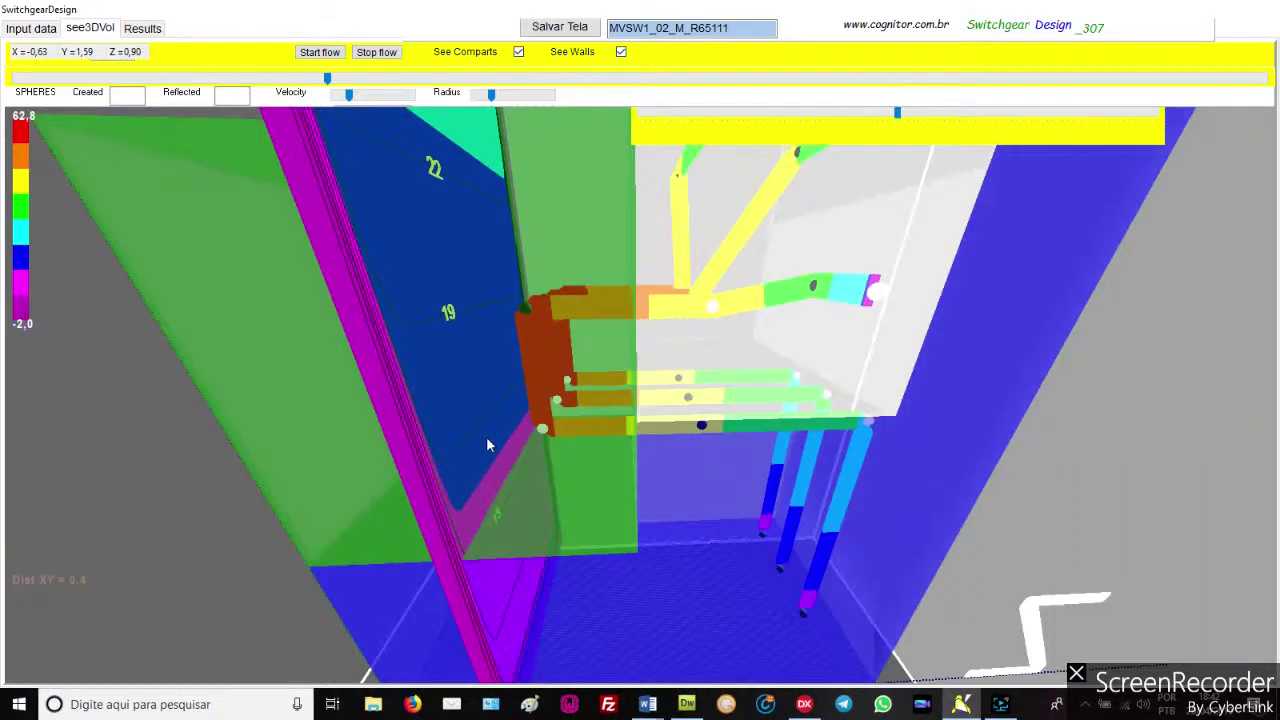
pyautogui.scroll(-10, 615, 428)
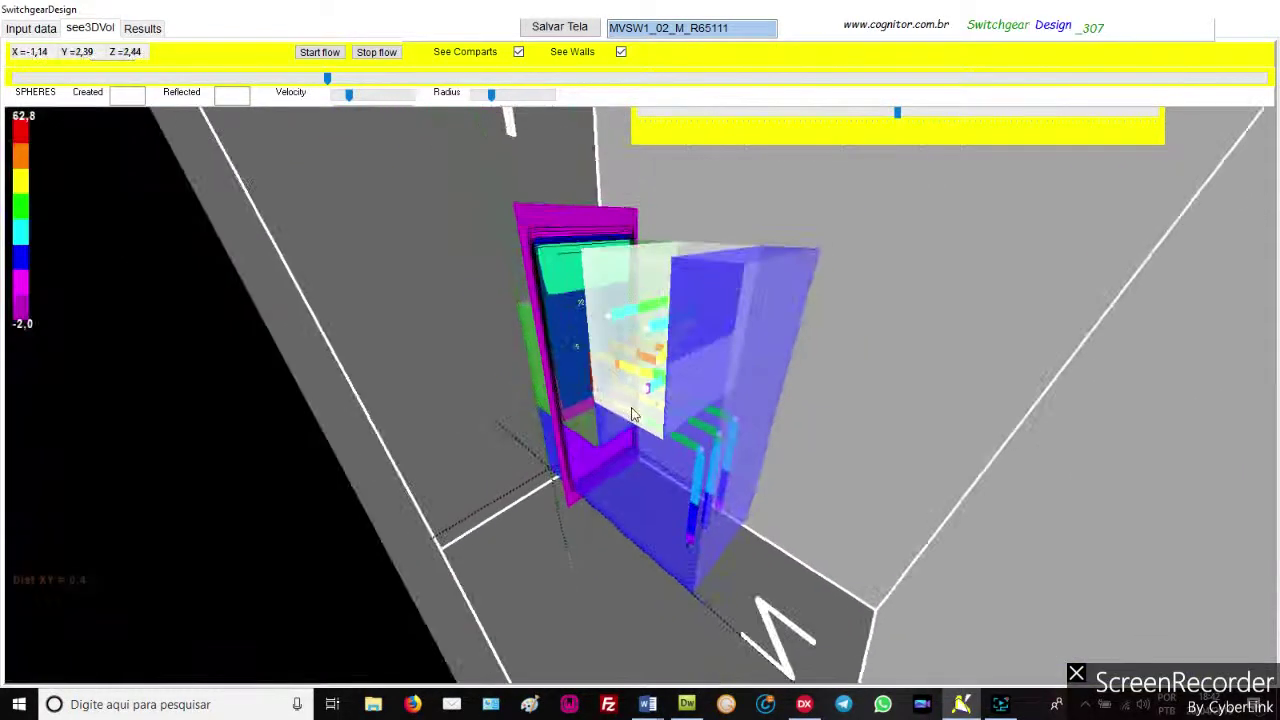
pyautogui.moveTo(632, 415); pyautogui.dragTo(699, 325)
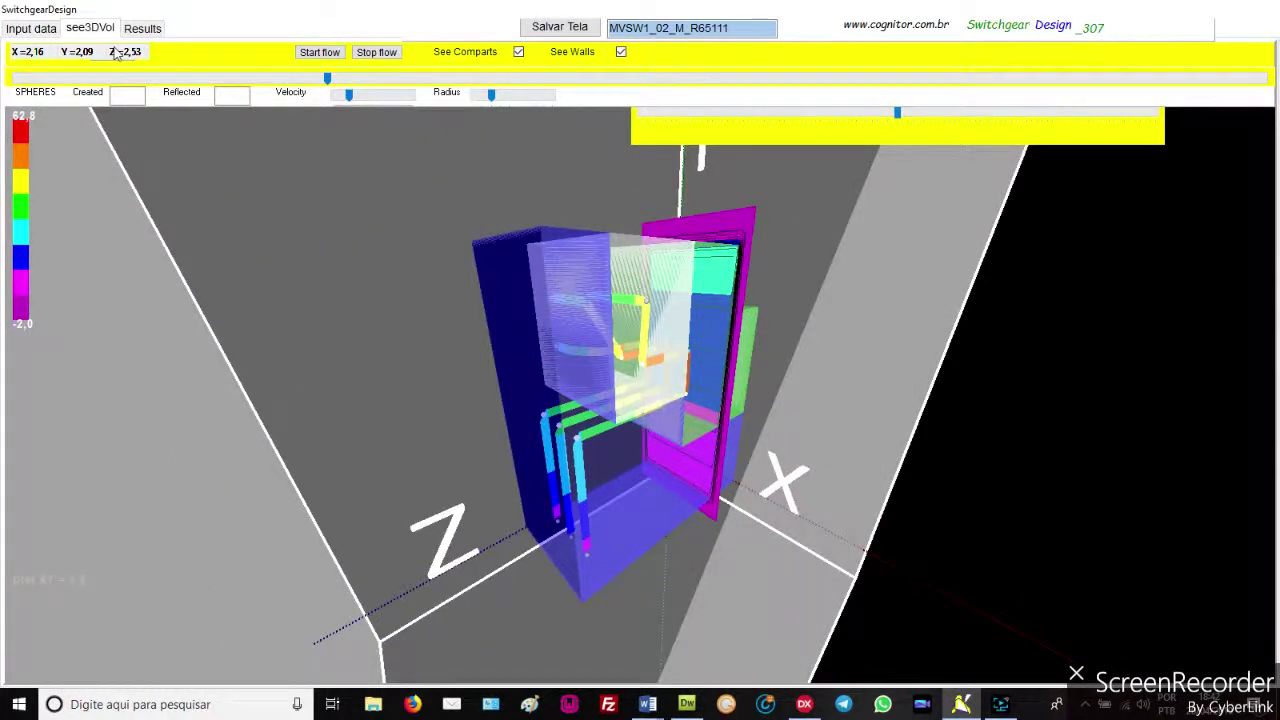
pyautogui.click(21, 31)
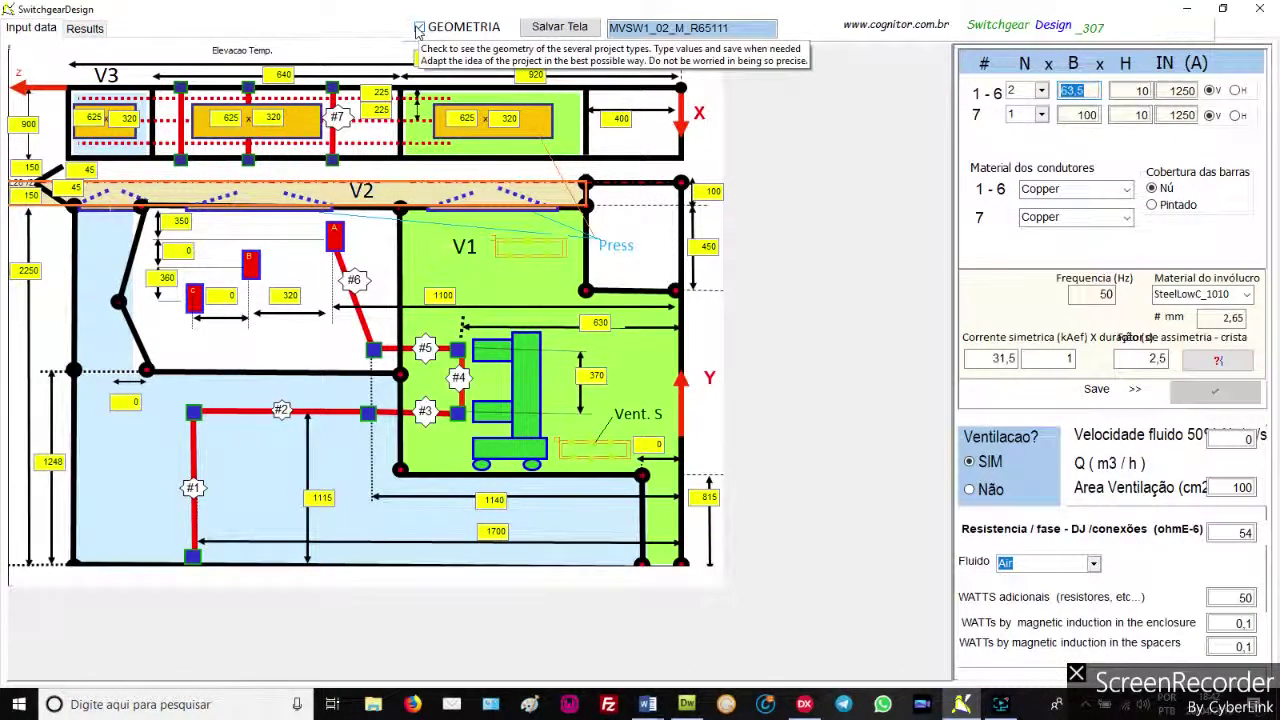
# Hide the geometry drawing and select the Arco Interno test type
pyautogui.click(419, 28)
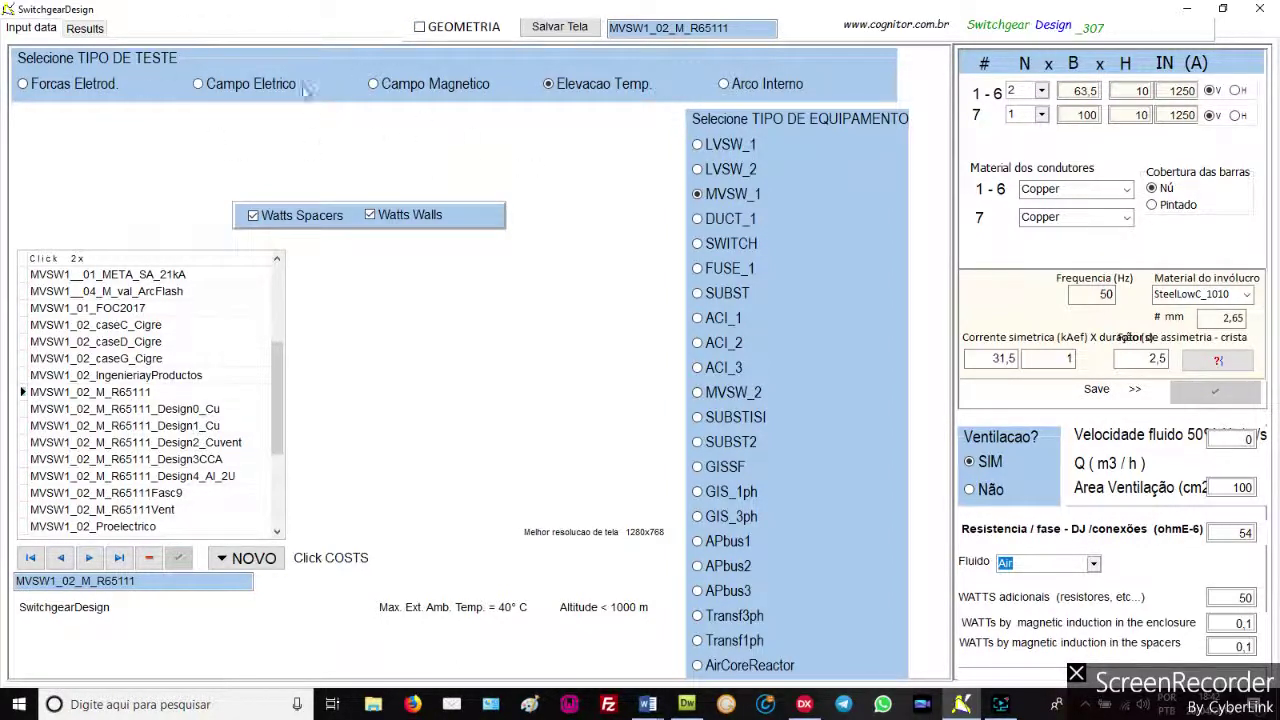
pyautogui.click(724, 85)
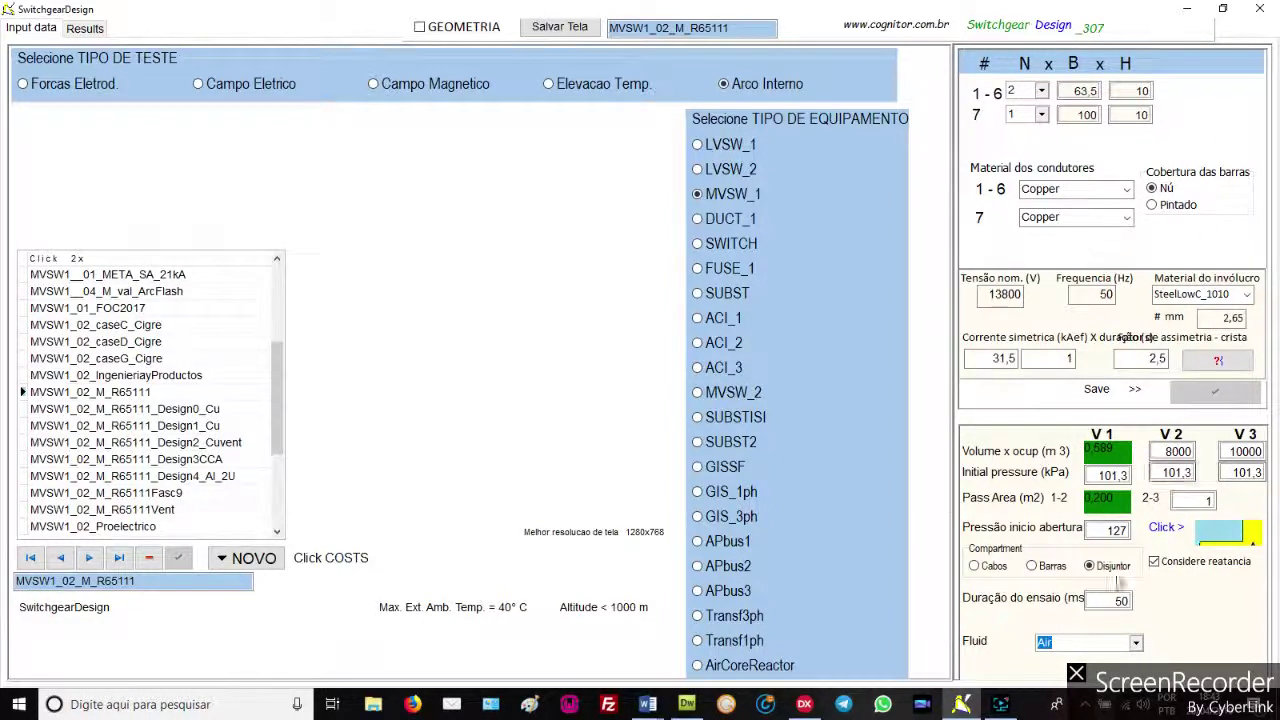
pyautogui.click(1220, 537)
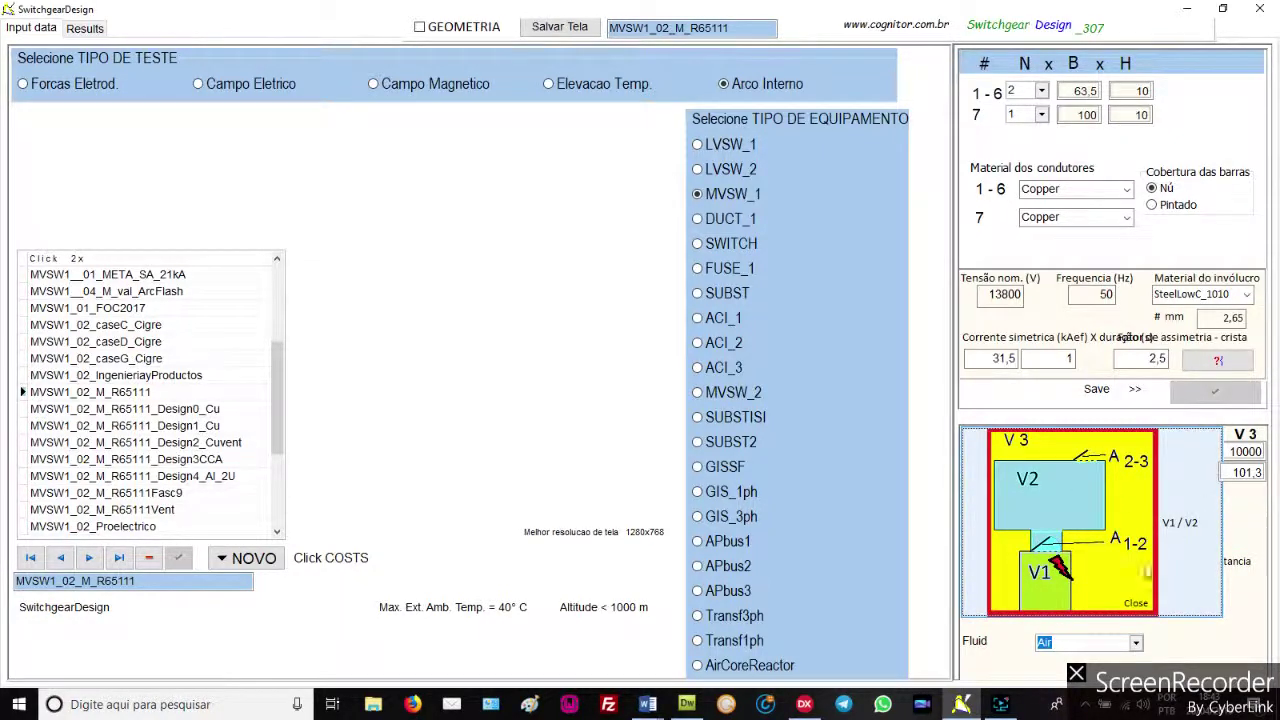
pyautogui.click(1136, 606)
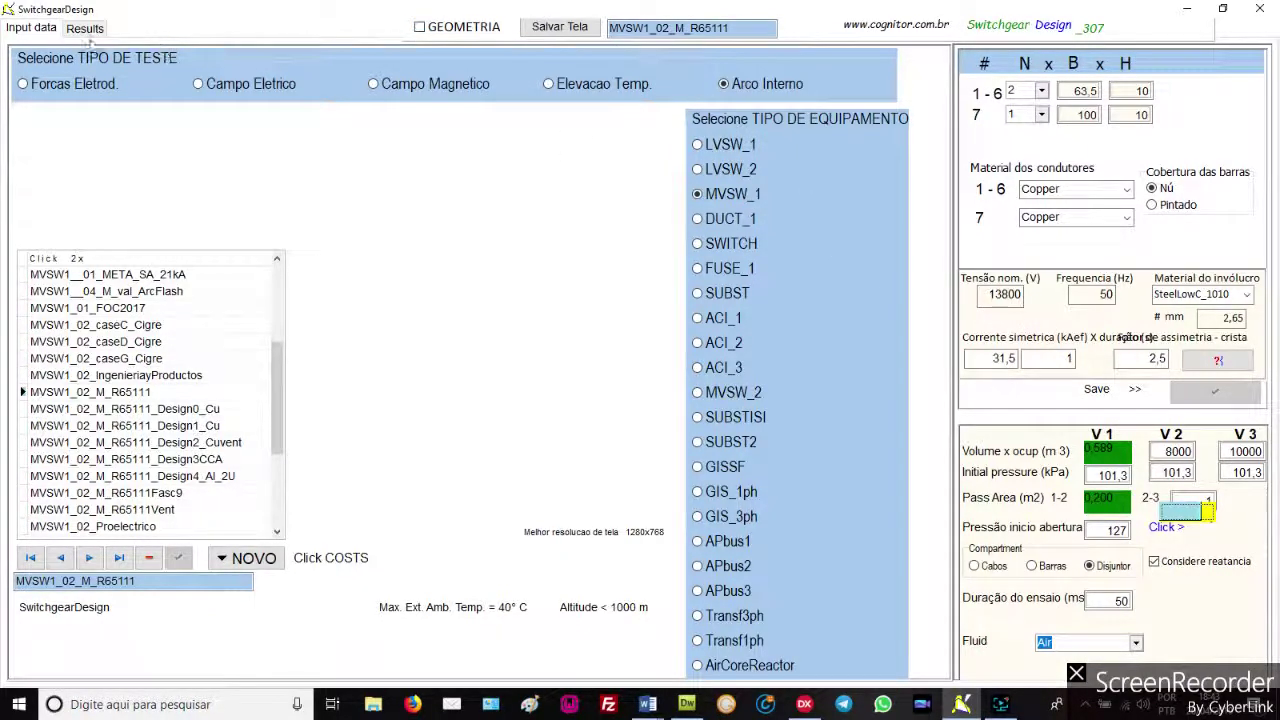
# Run the internal arc simulation (155 kPa peak), then return to the test selection page
pyautogui.click(419, 29)
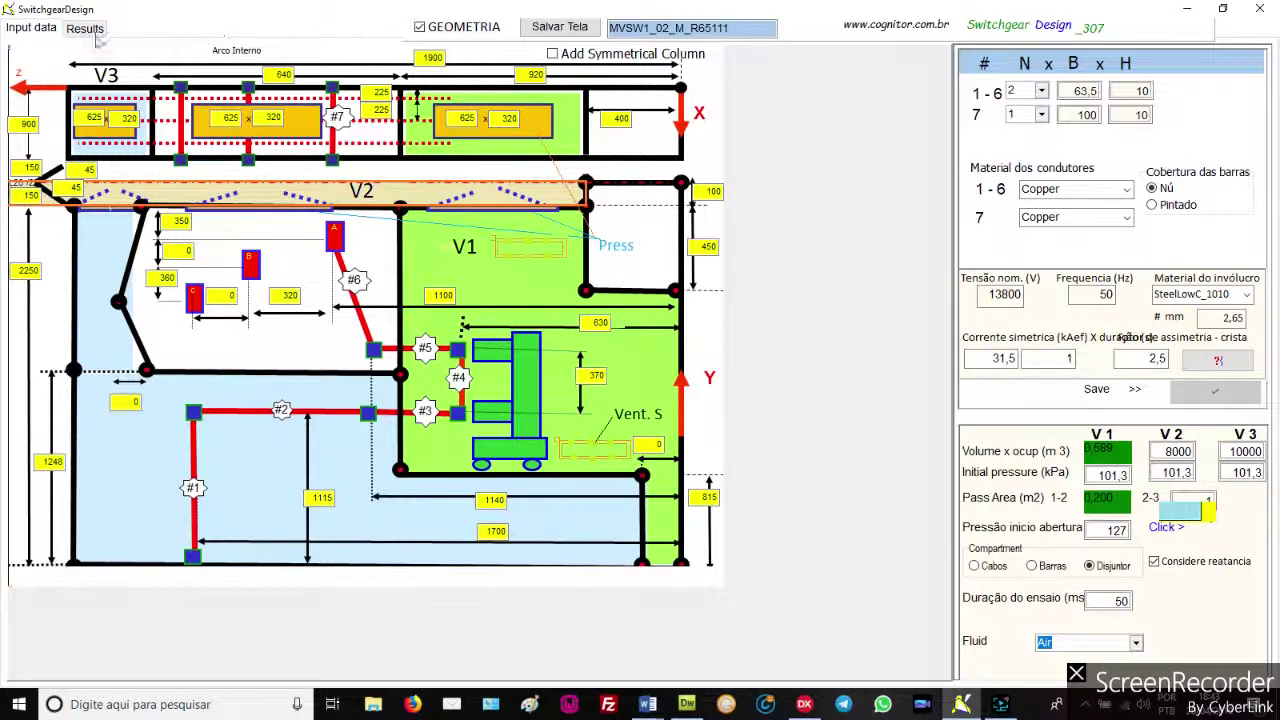
pyautogui.click(86, 29)
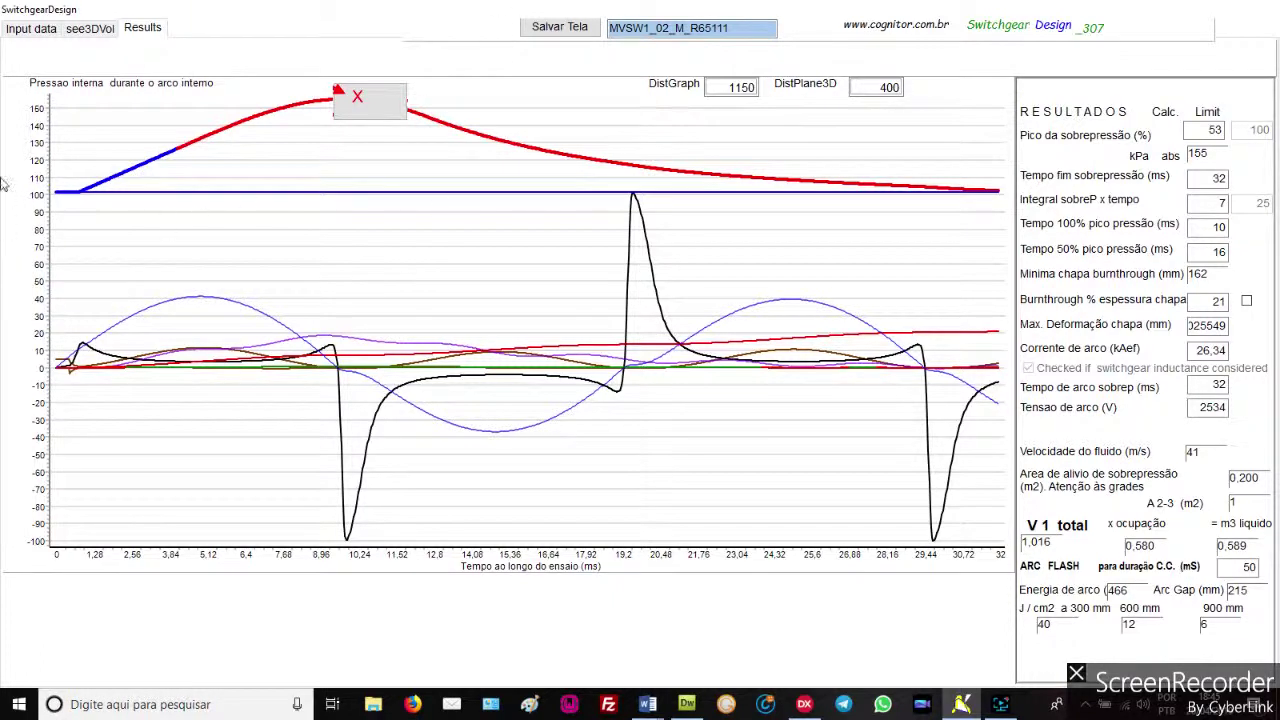
pyautogui.click(30, 28)
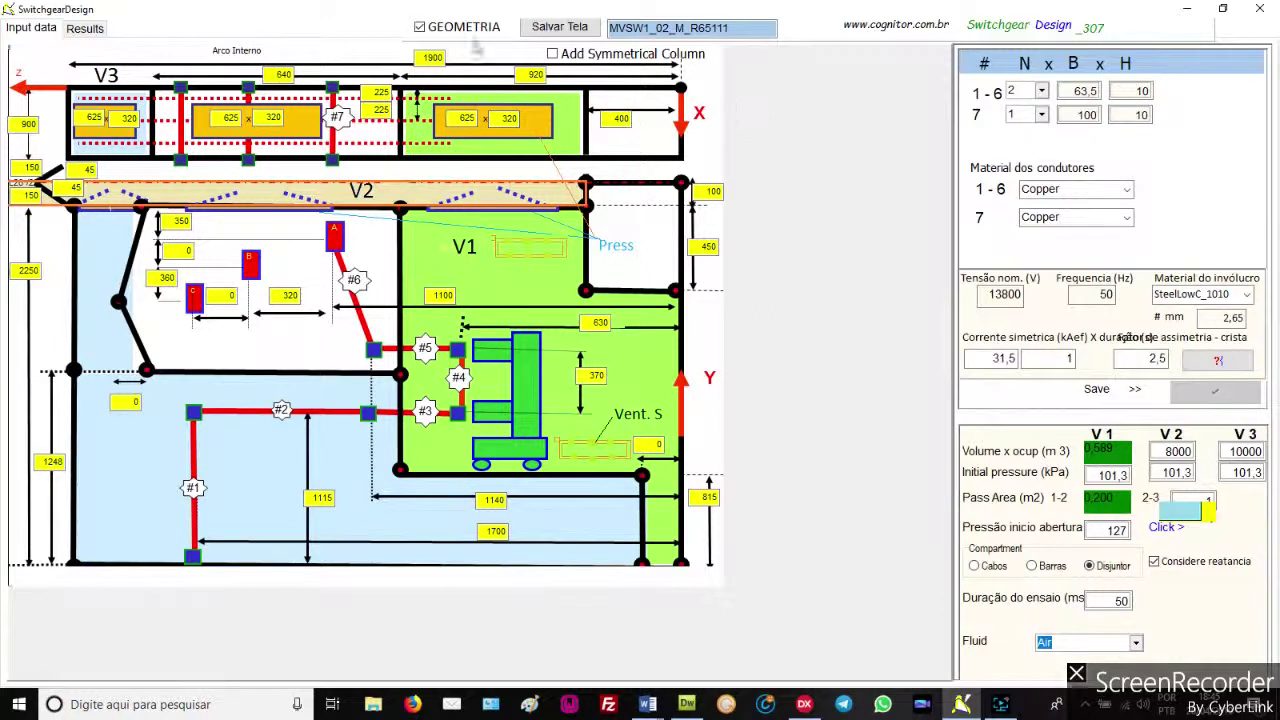
pyautogui.click(420, 27)
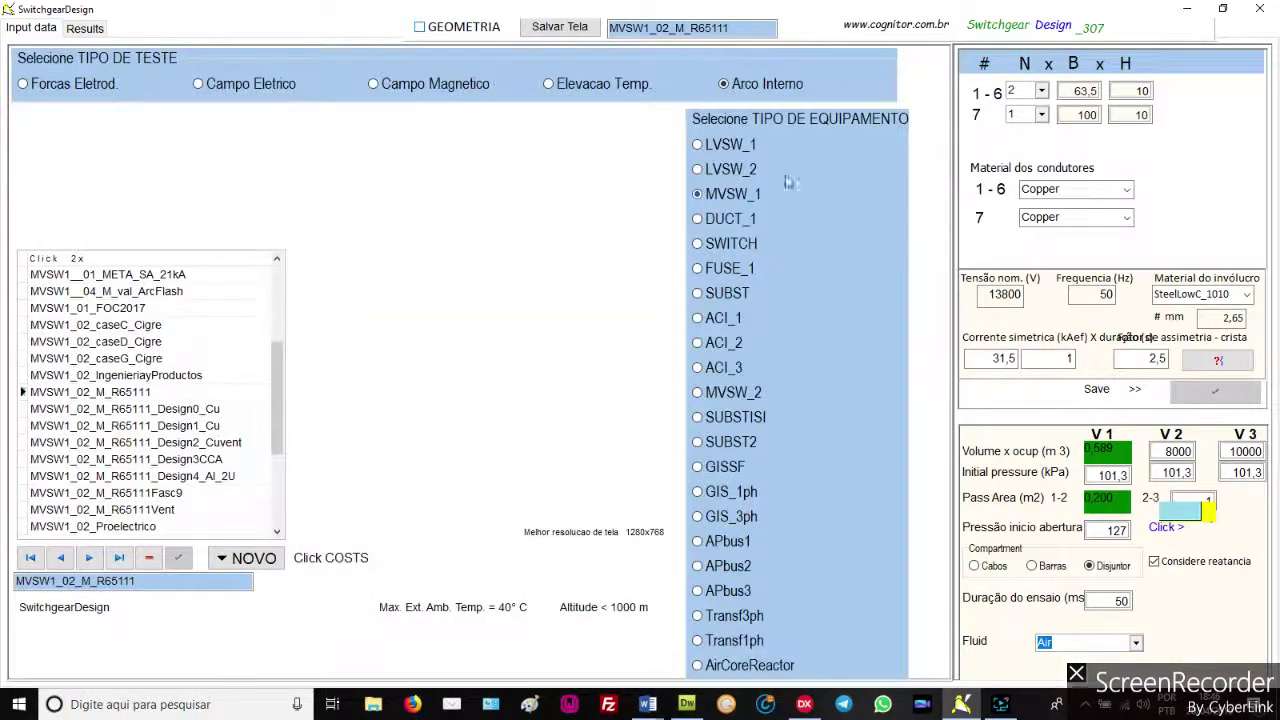
# Switch to LVSW_1 and view, then hide, the LVSW1_00_Cart16 geometry drawing
pyautogui.click(687, 148)
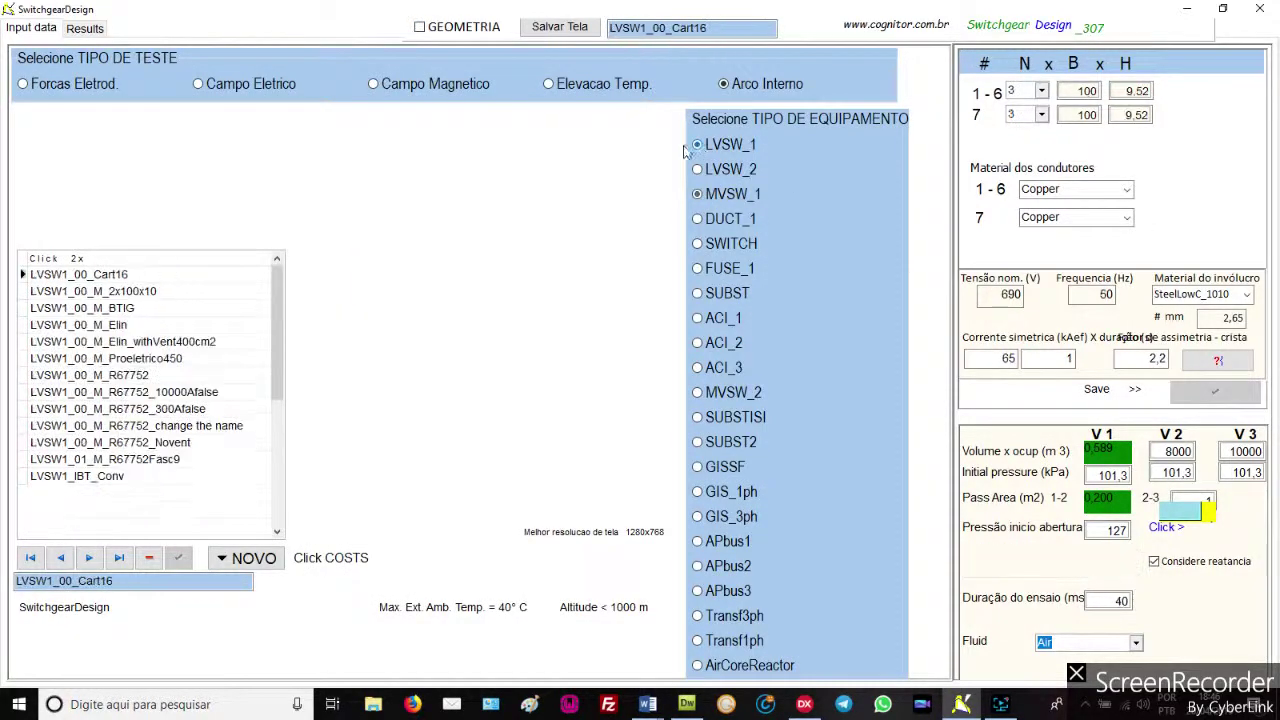
pyautogui.click(443, 42)
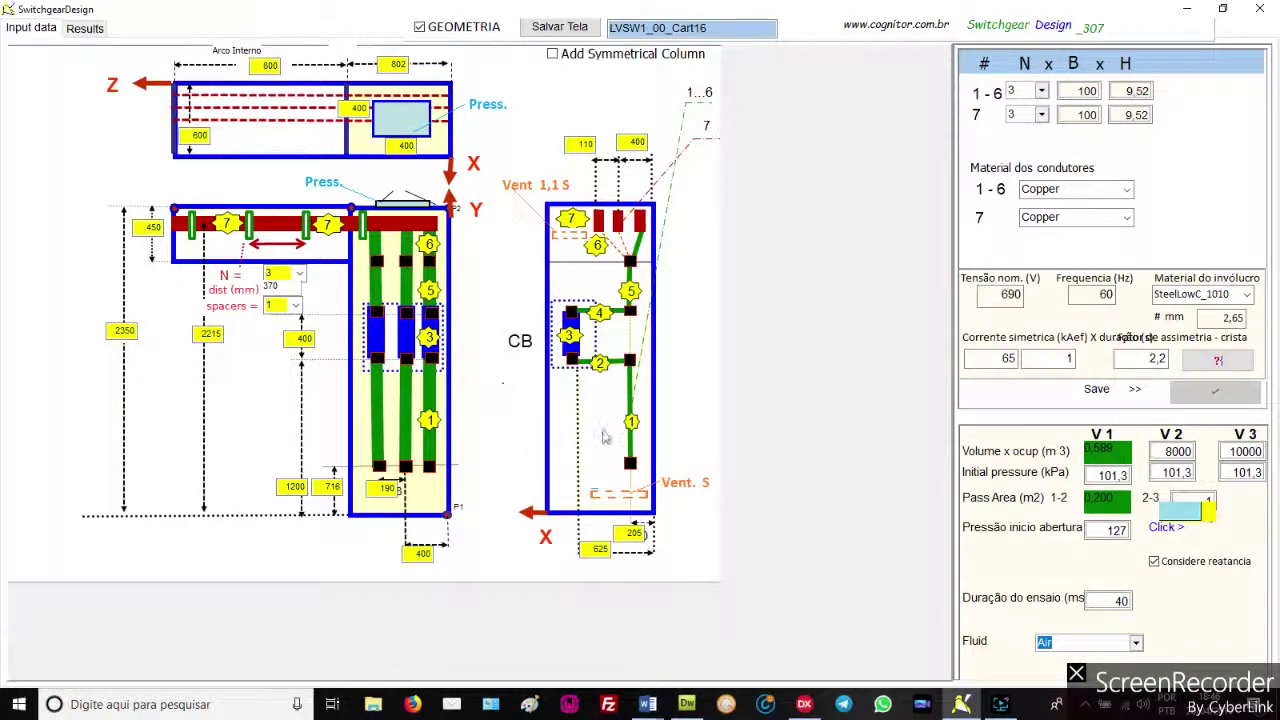
pyautogui.click(420, 28)
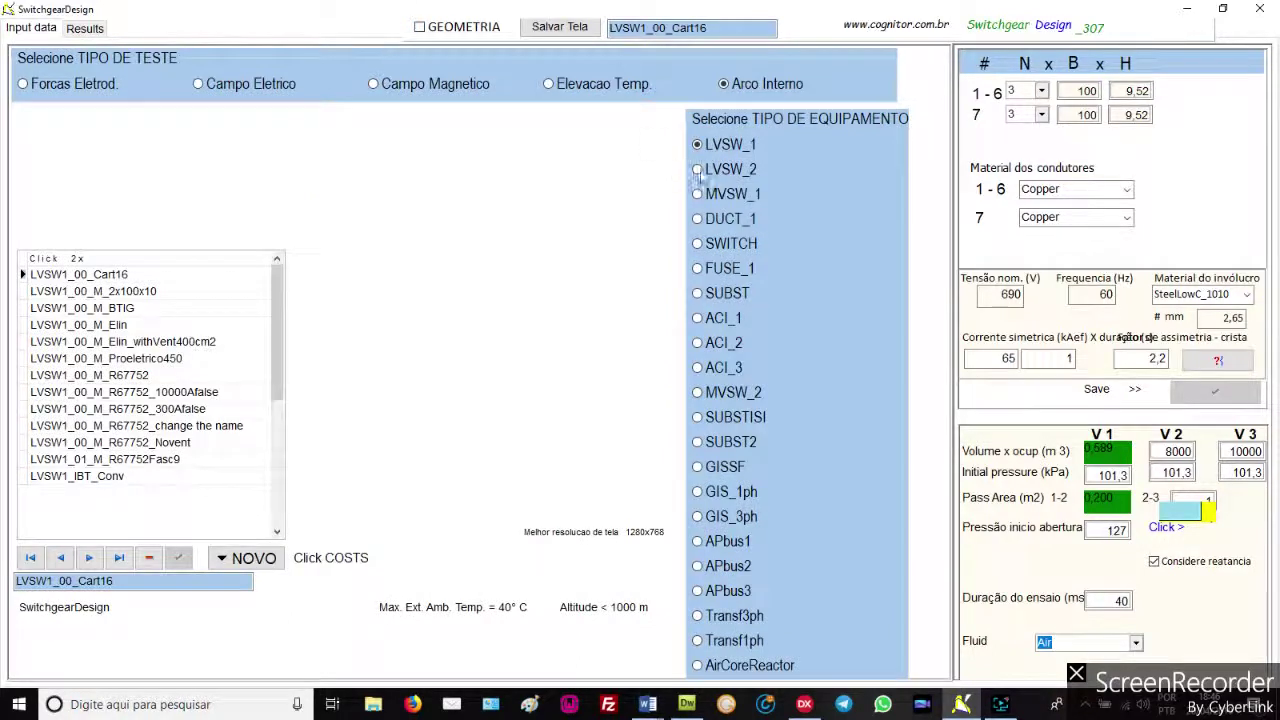
# Show and hide the LVSW_2 geometry, then load the Duct_00__Magnetic project via DUCT_1
pyautogui.click(697, 170)
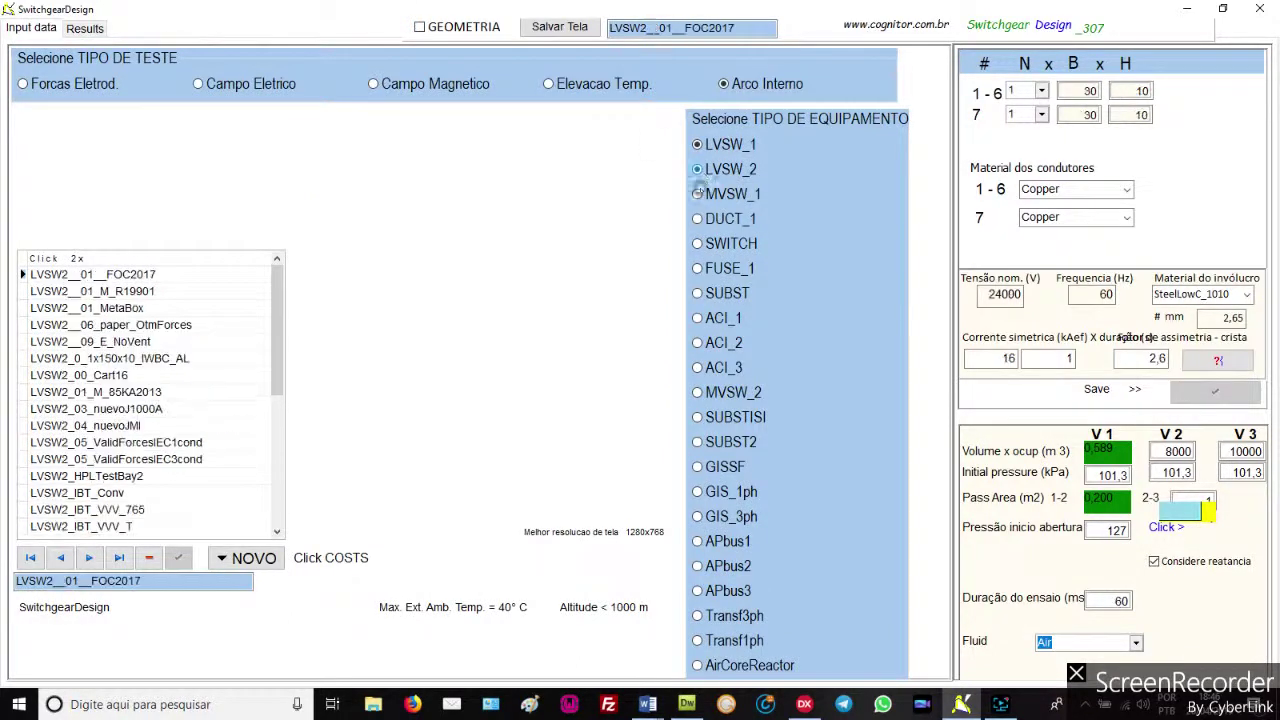
pyautogui.click(421, 28)
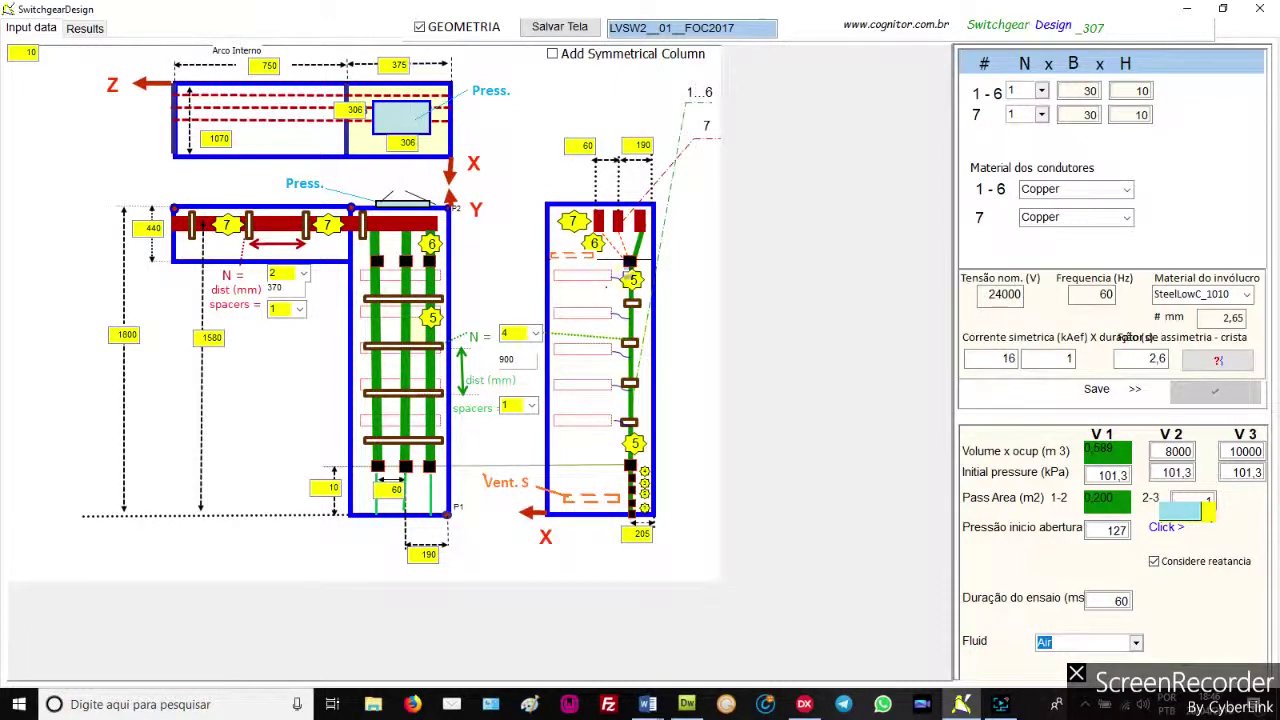
pyautogui.click(421, 27)
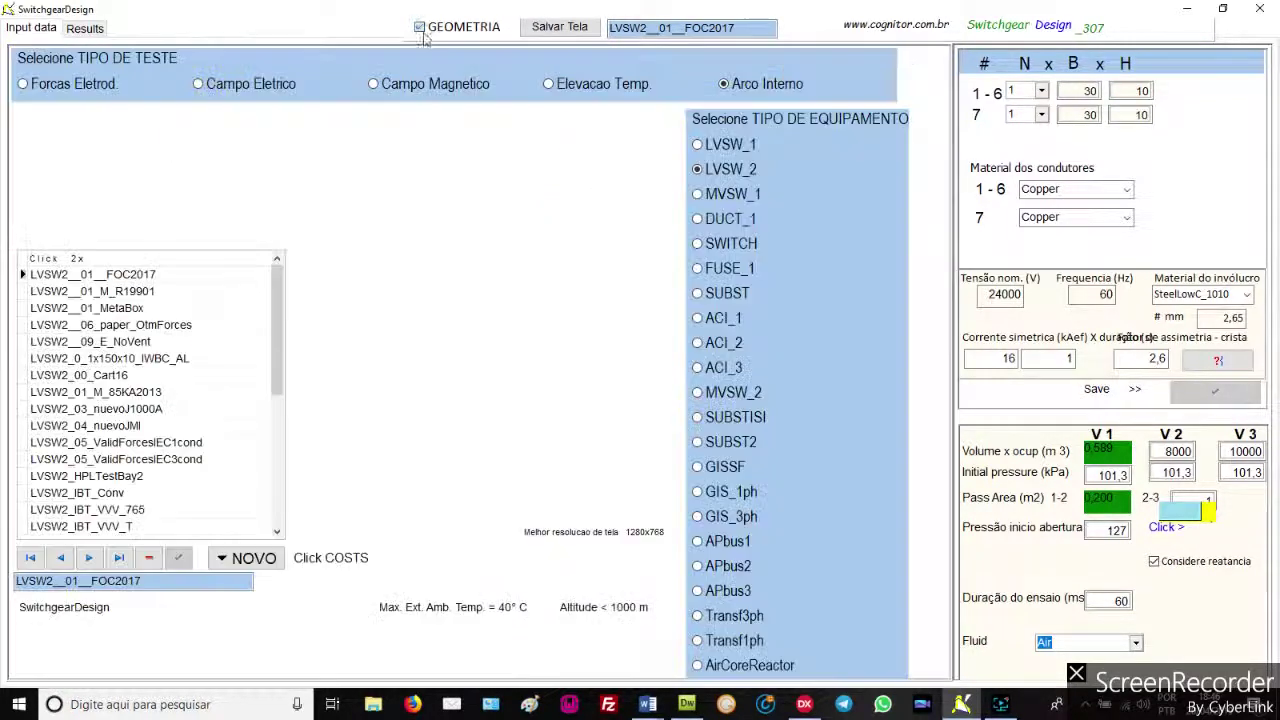
pyautogui.click(697, 219)
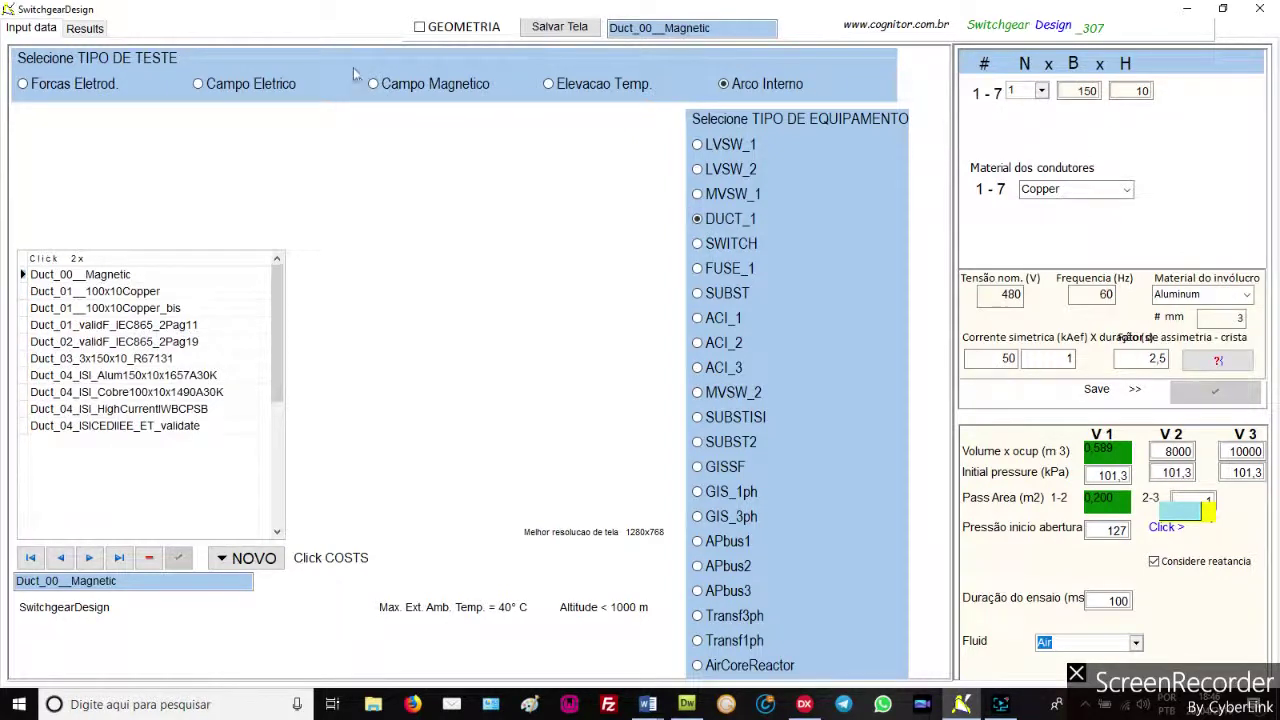
# View the duct geometry, then load subST_01_OneHalfCB and view its switchyard layout drawing
pyautogui.click(420, 27)
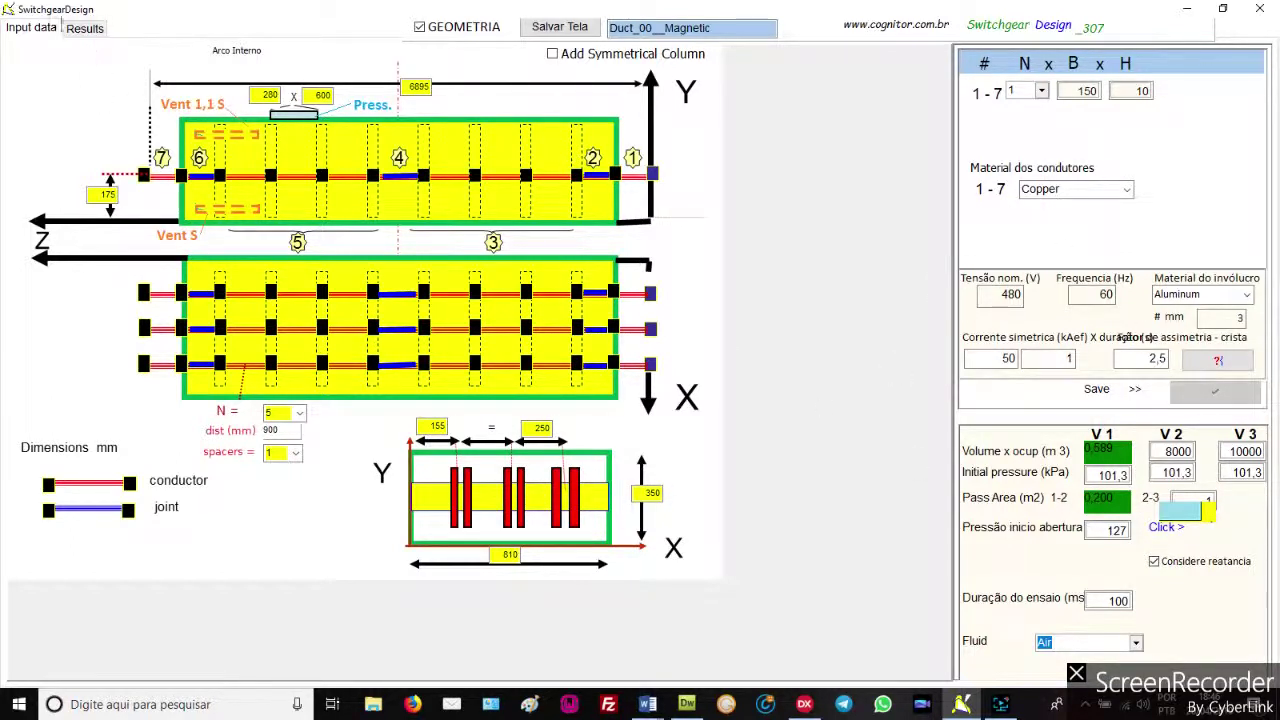
pyautogui.click(420, 27)
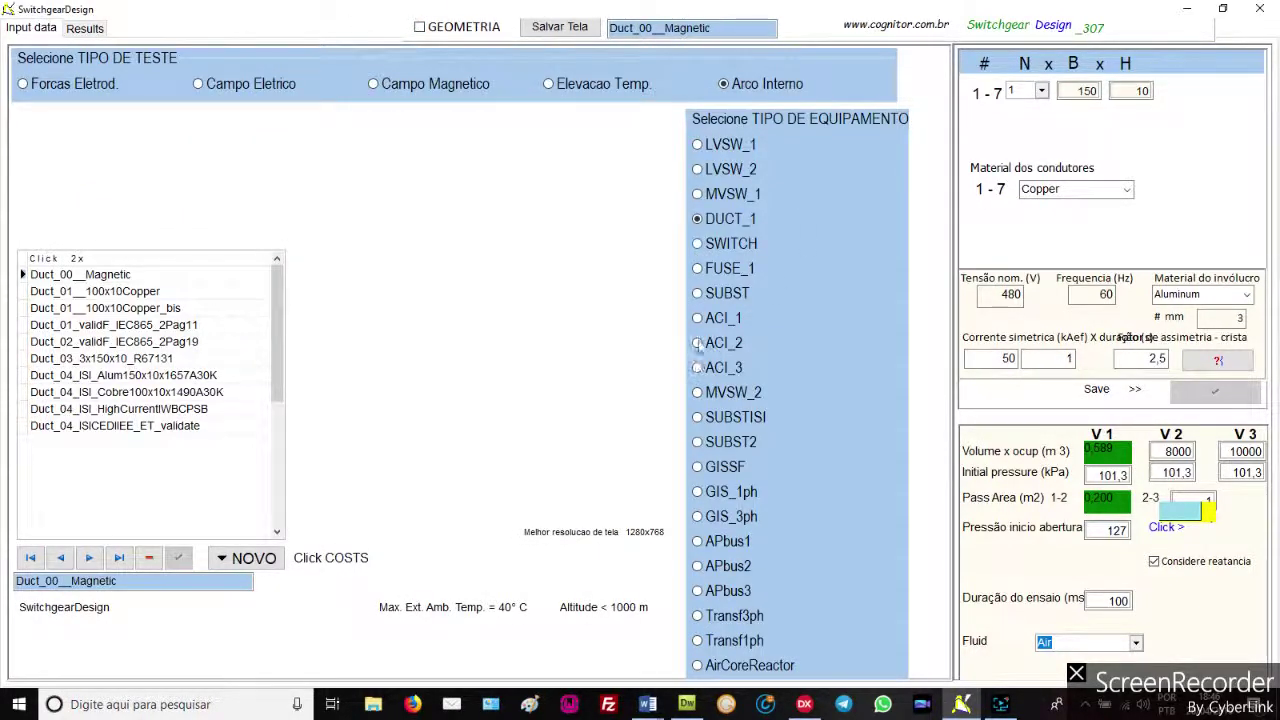
pyautogui.click(697, 293)
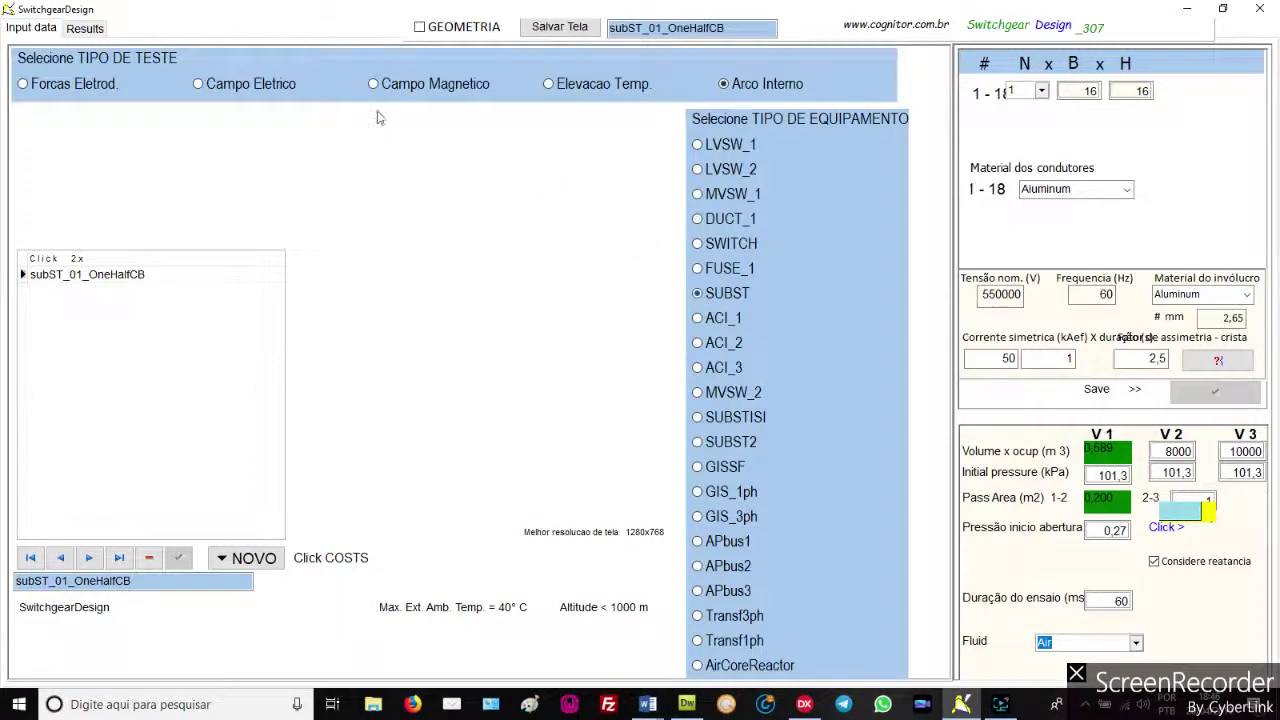
pyautogui.click(420, 27)
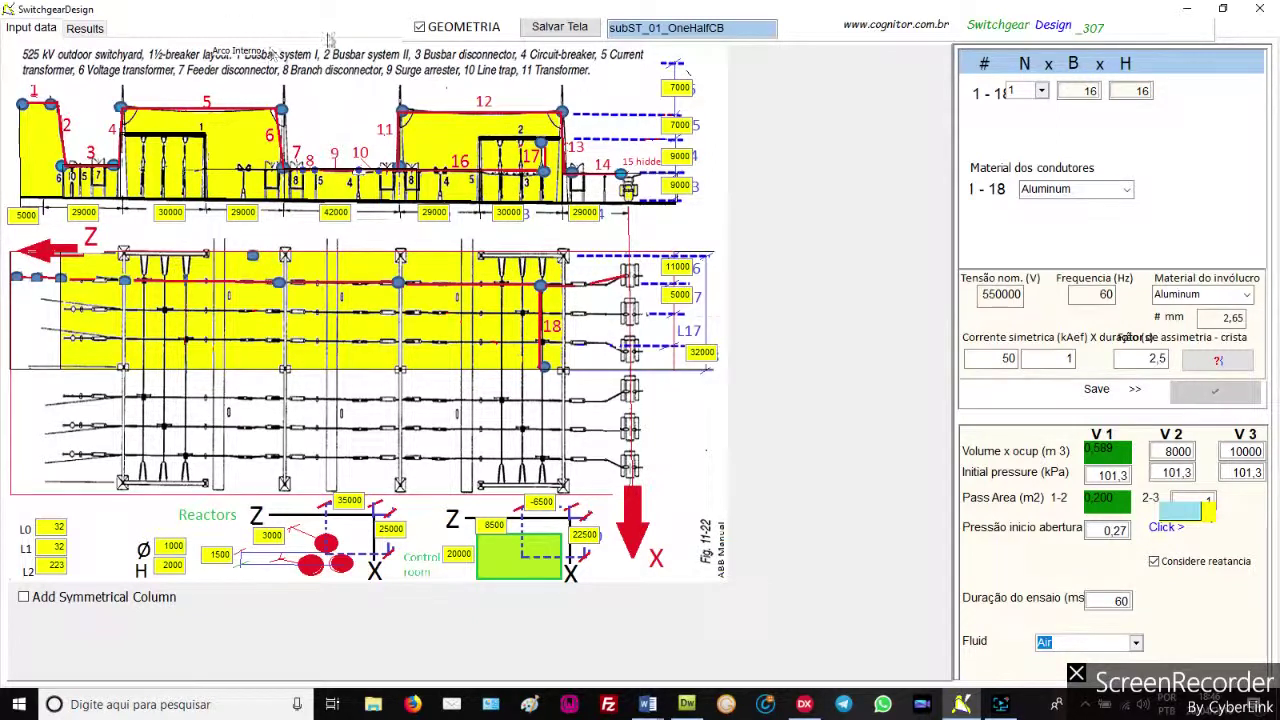
pyautogui.click(420, 27)
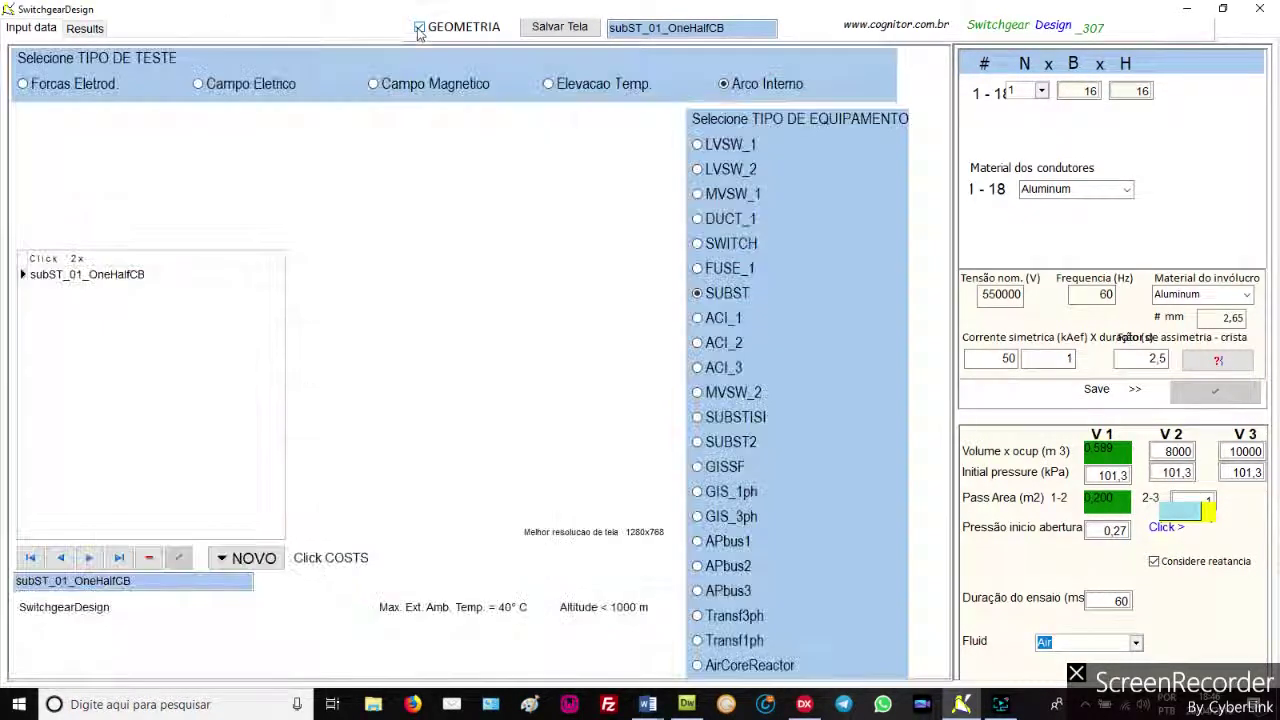
# View the GIS3ph_Fasc9_3ph geometry drawing, then load the Transf3ph AL60x10_Duct1 project
pyautogui.click(698, 517)
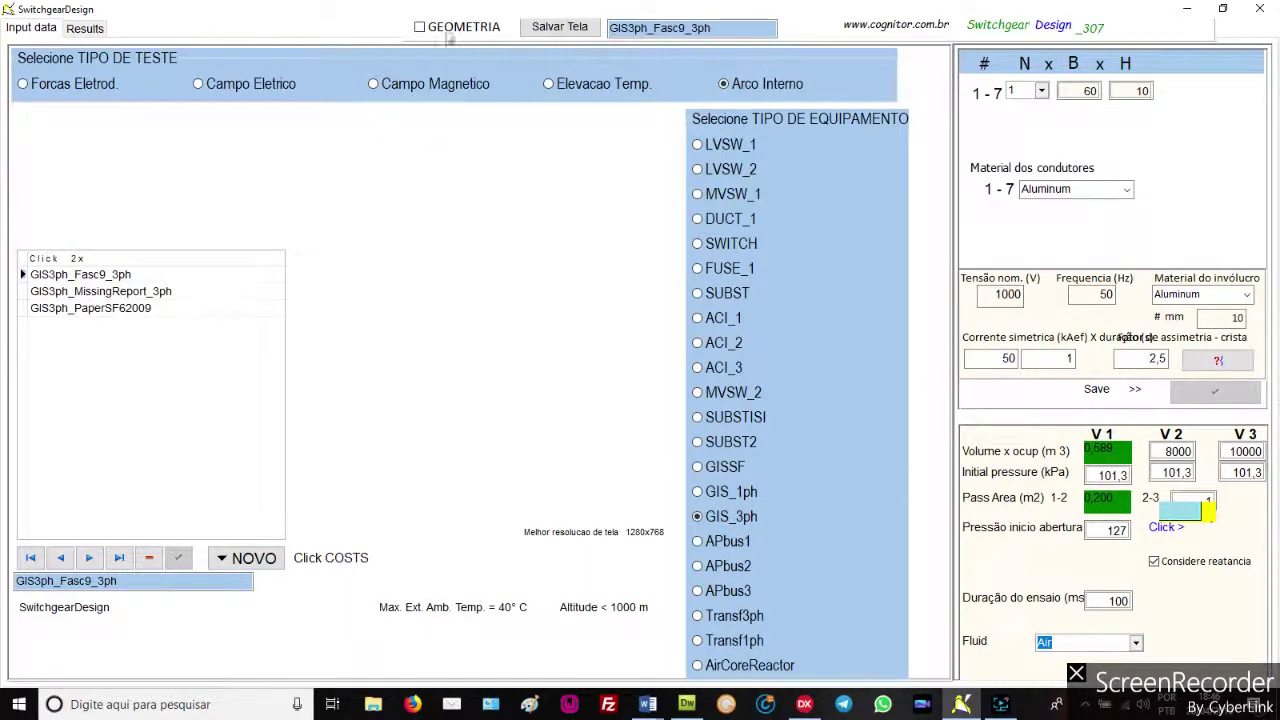
pyautogui.click(419, 27)
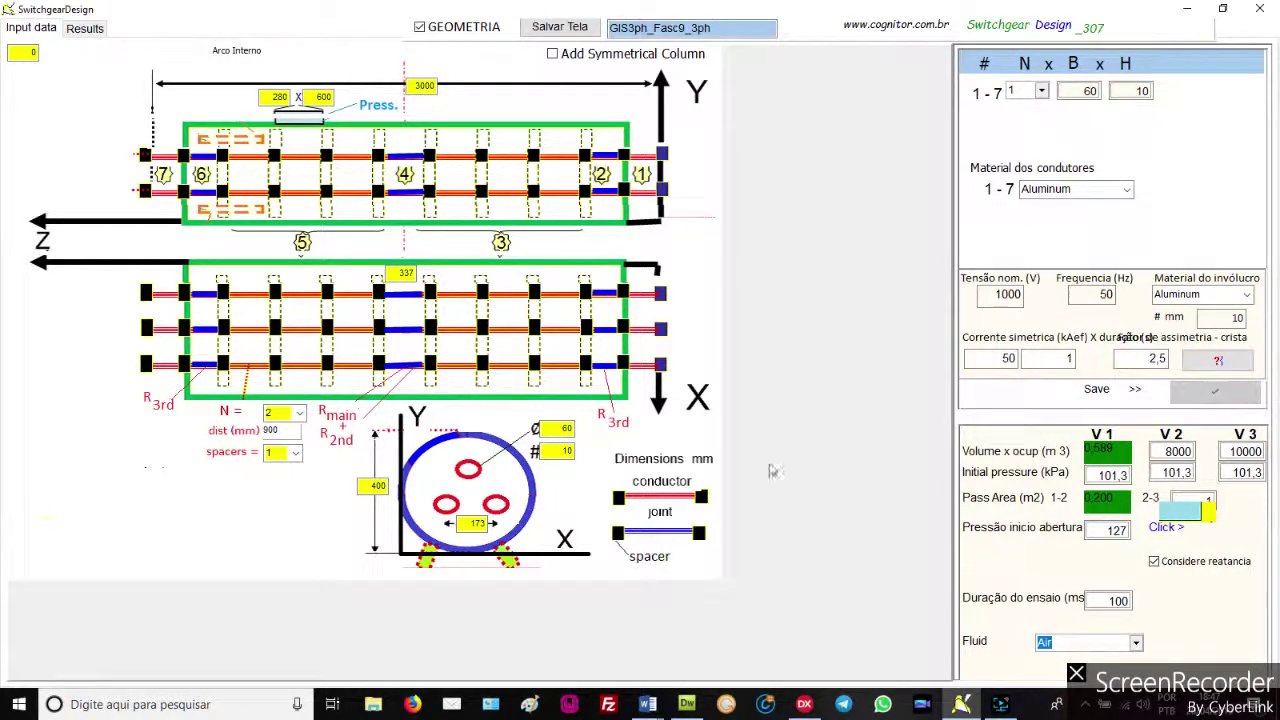
pyautogui.click(419, 26)
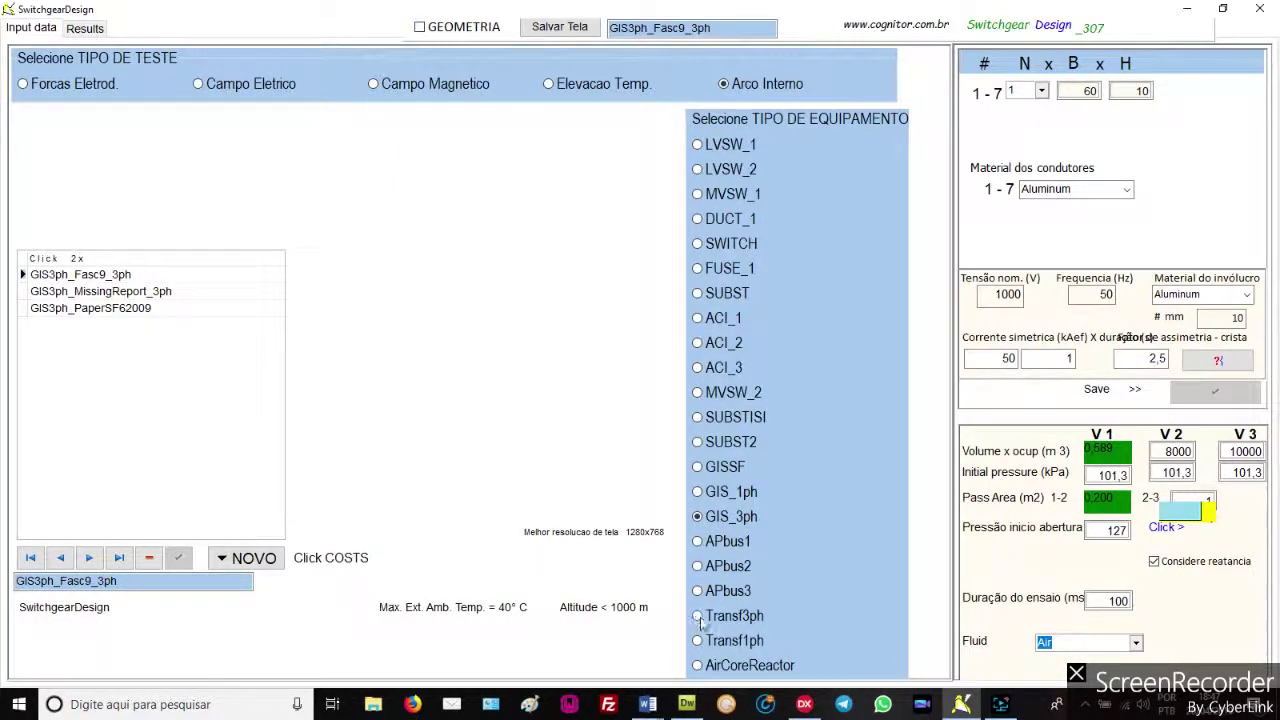
pyautogui.click(698, 616)
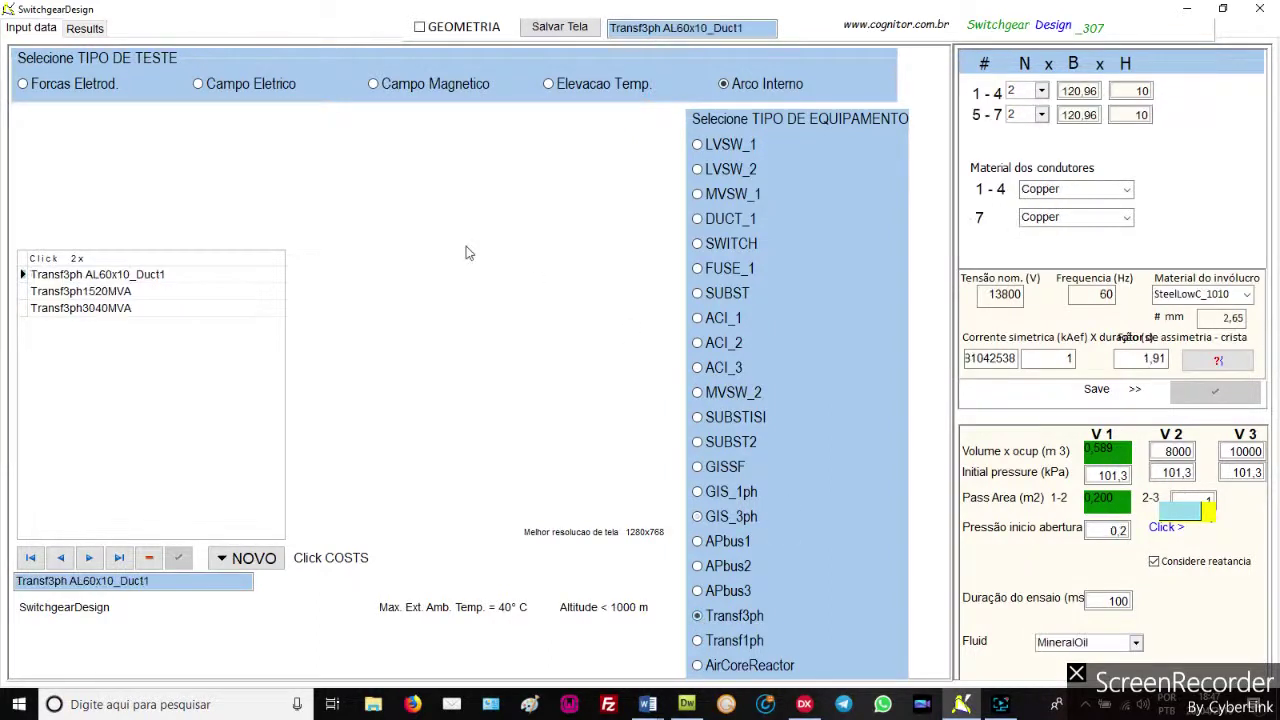
# Show the Transf3ph results, dismiss the database error, and return to Input data
pyautogui.click(85, 28)
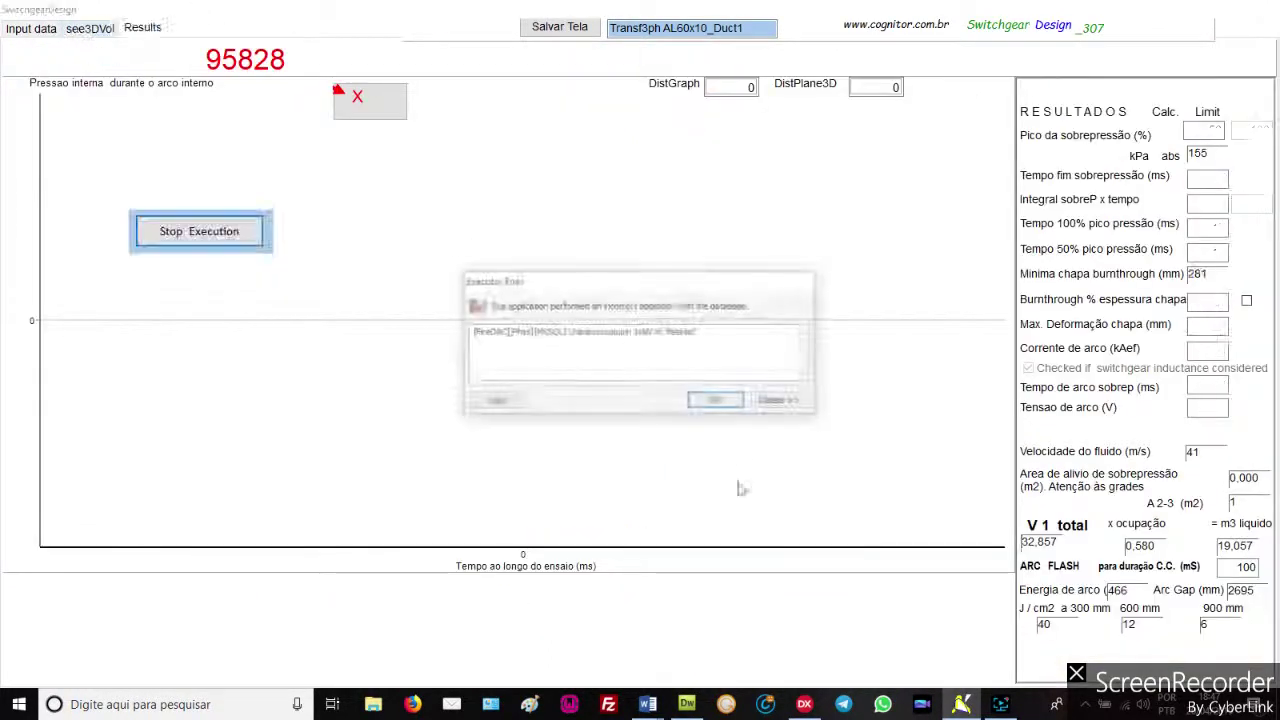
pyautogui.click(726, 403)
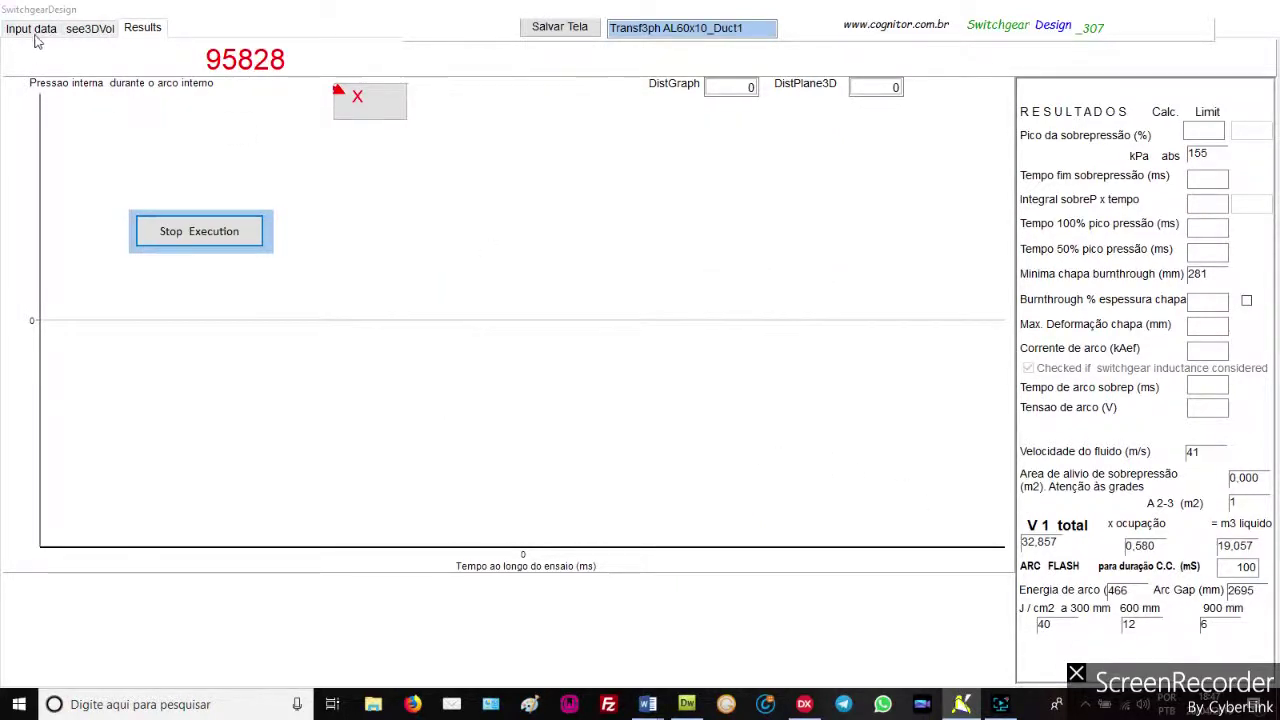
pyautogui.click(32, 28)
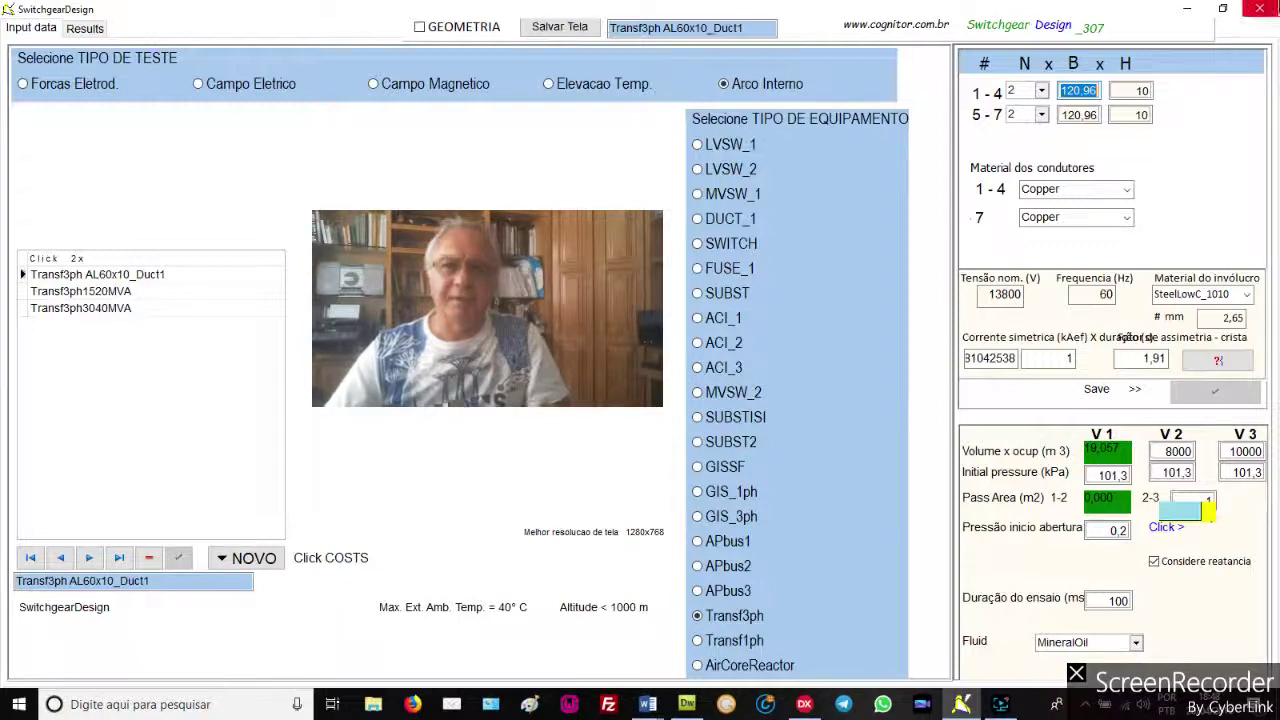
# Close SwitchgearDesign with confirmation, then bring up the Screen Recorder controls
pyautogui.click(1265, 10)
pyautogui.click(688, 378)
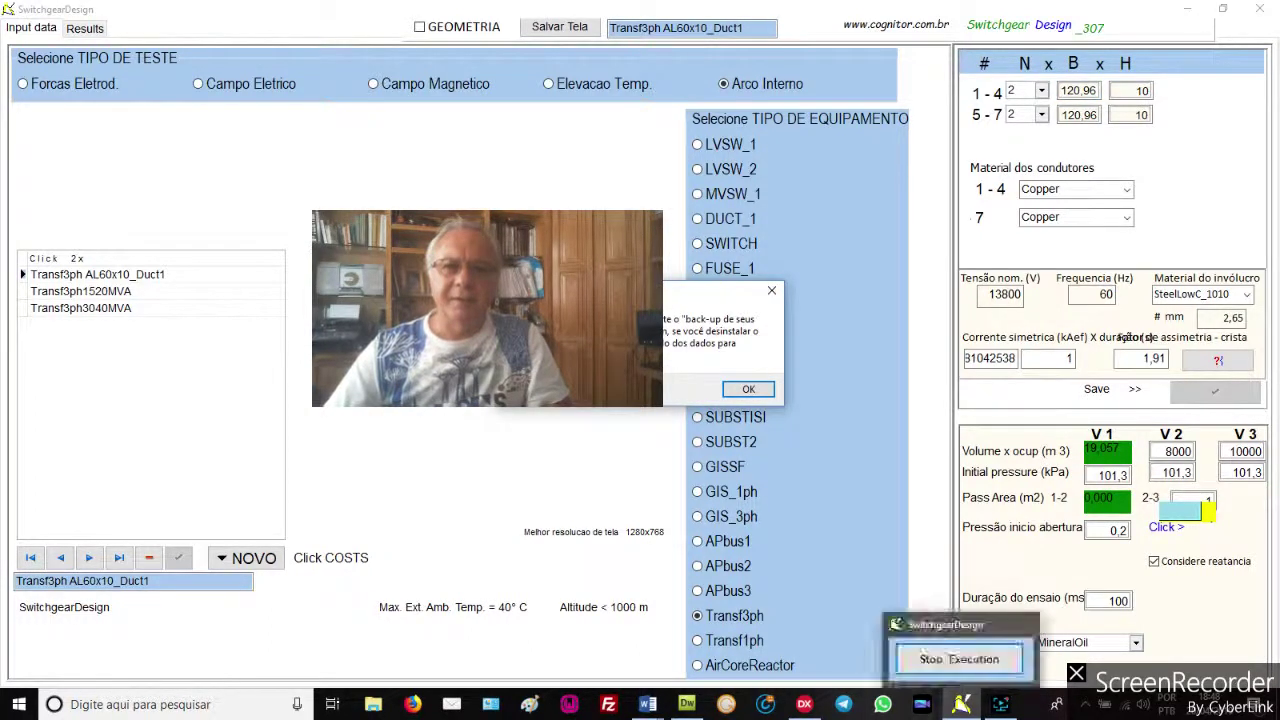
pyautogui.click(990, 706)
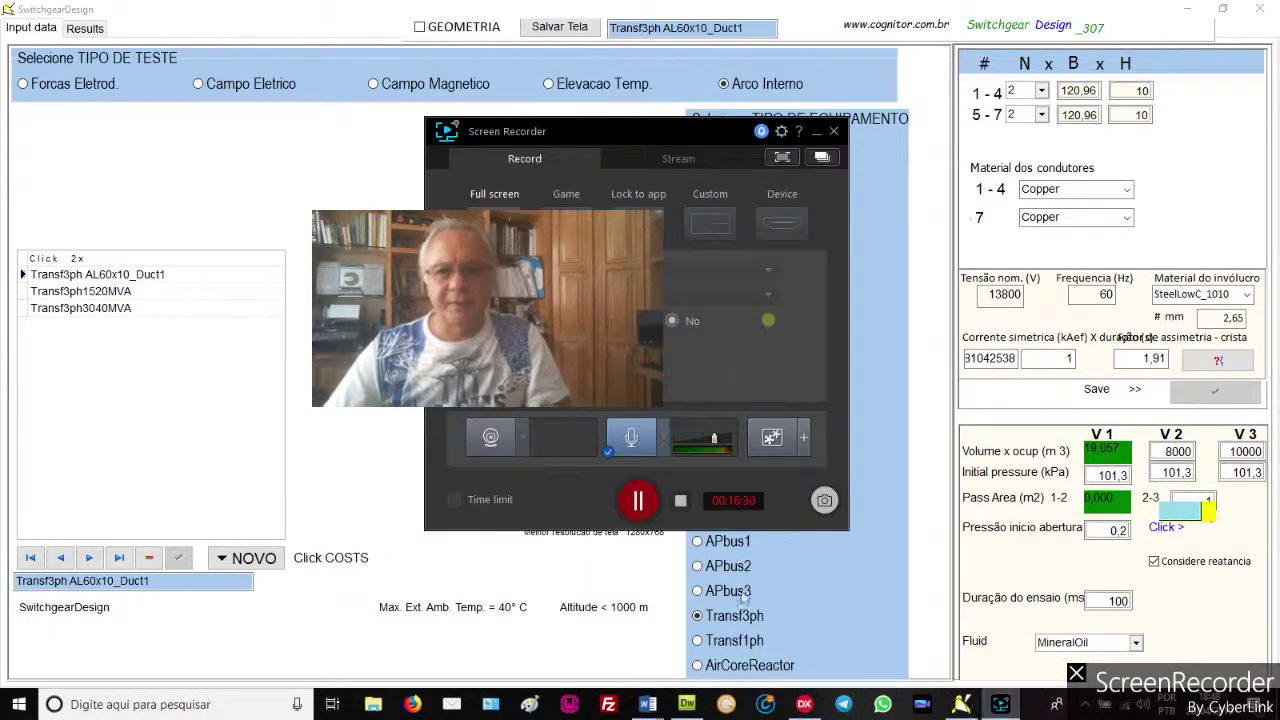
# Pause the screen recording while the localhost:8077 login page is prepared
pyautogui.click(640, 500)
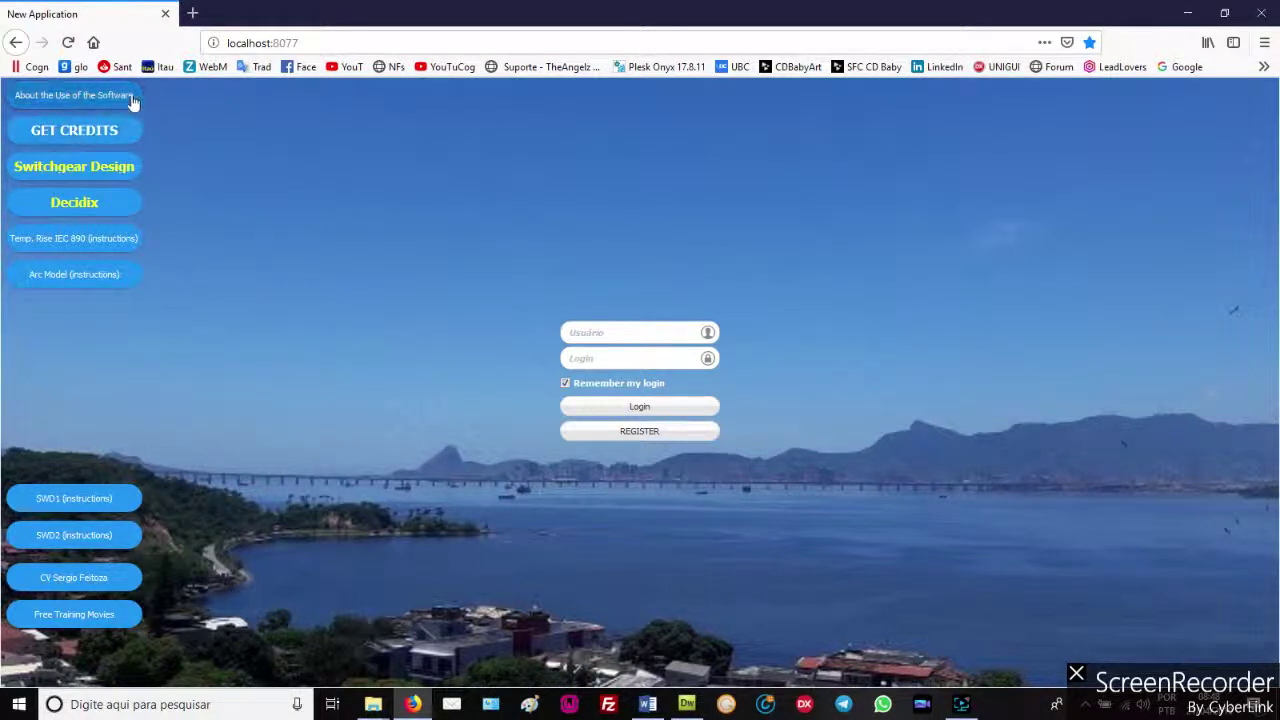
# Read 'About the Use of the Software', go back, and open the Switchgear Design page
pyautogui.click(68, 99)
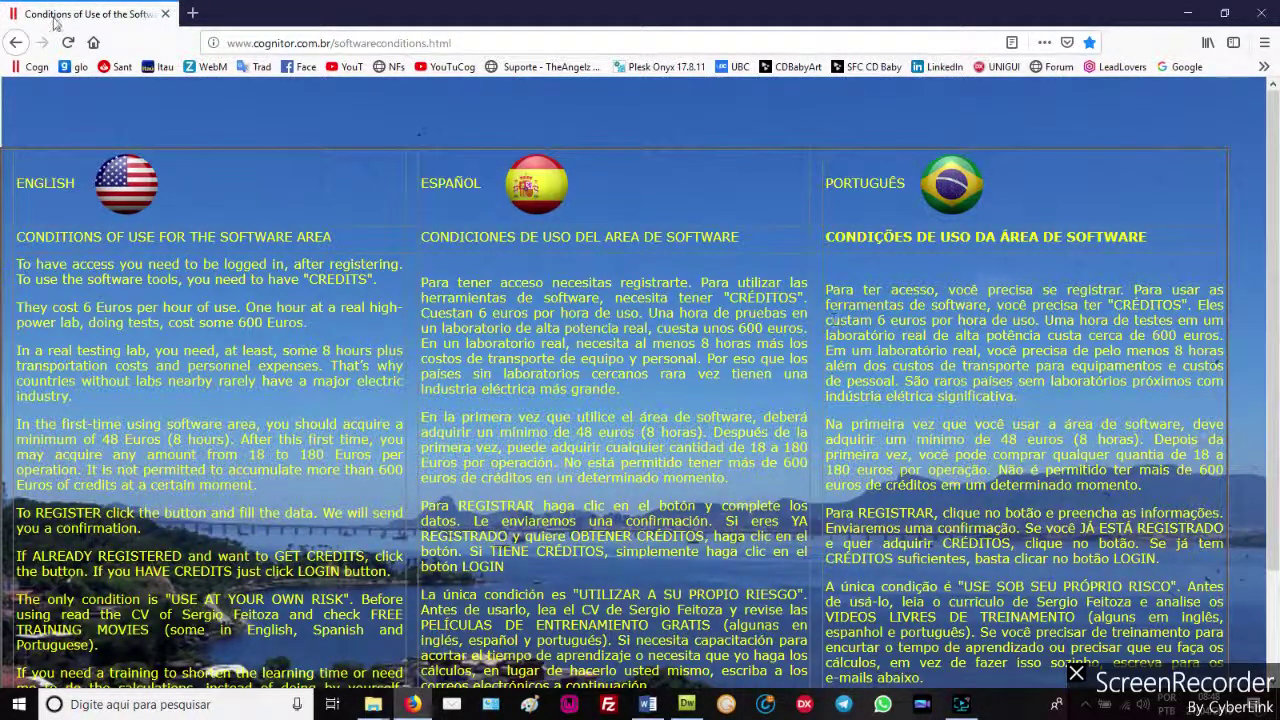
pyautogui.click(14, 44)
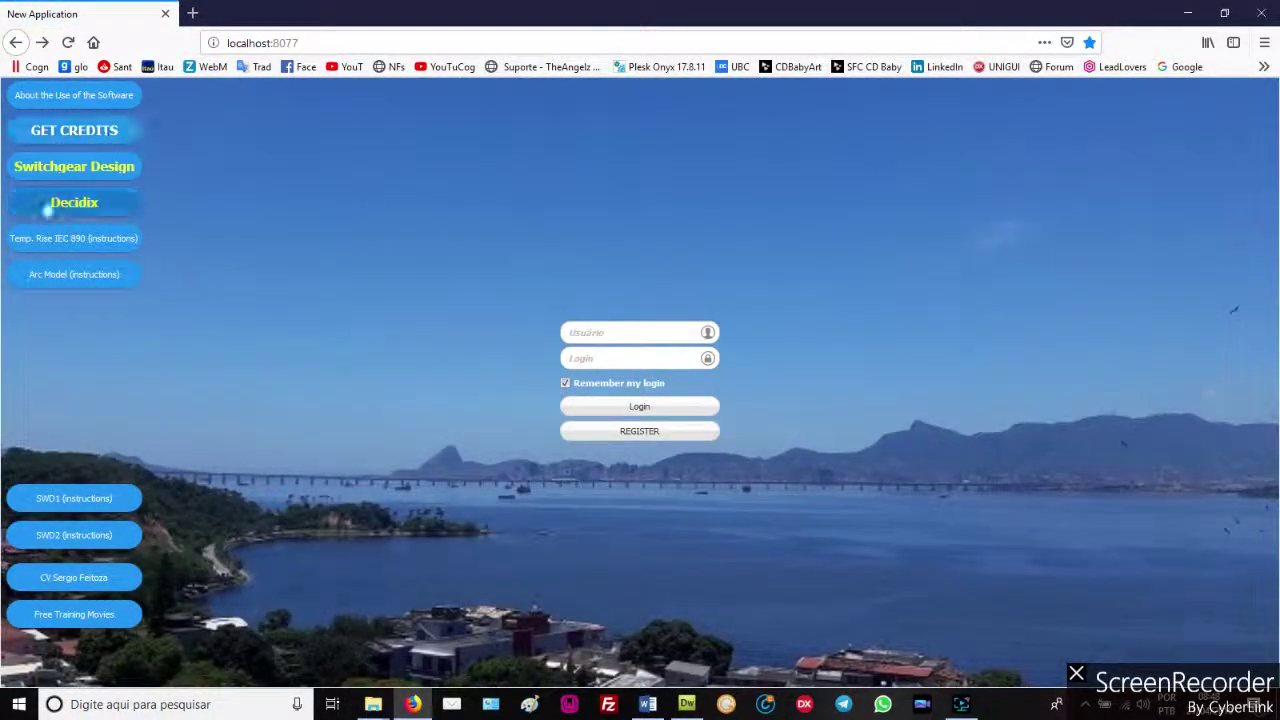
pyautogui.click(74, 170)
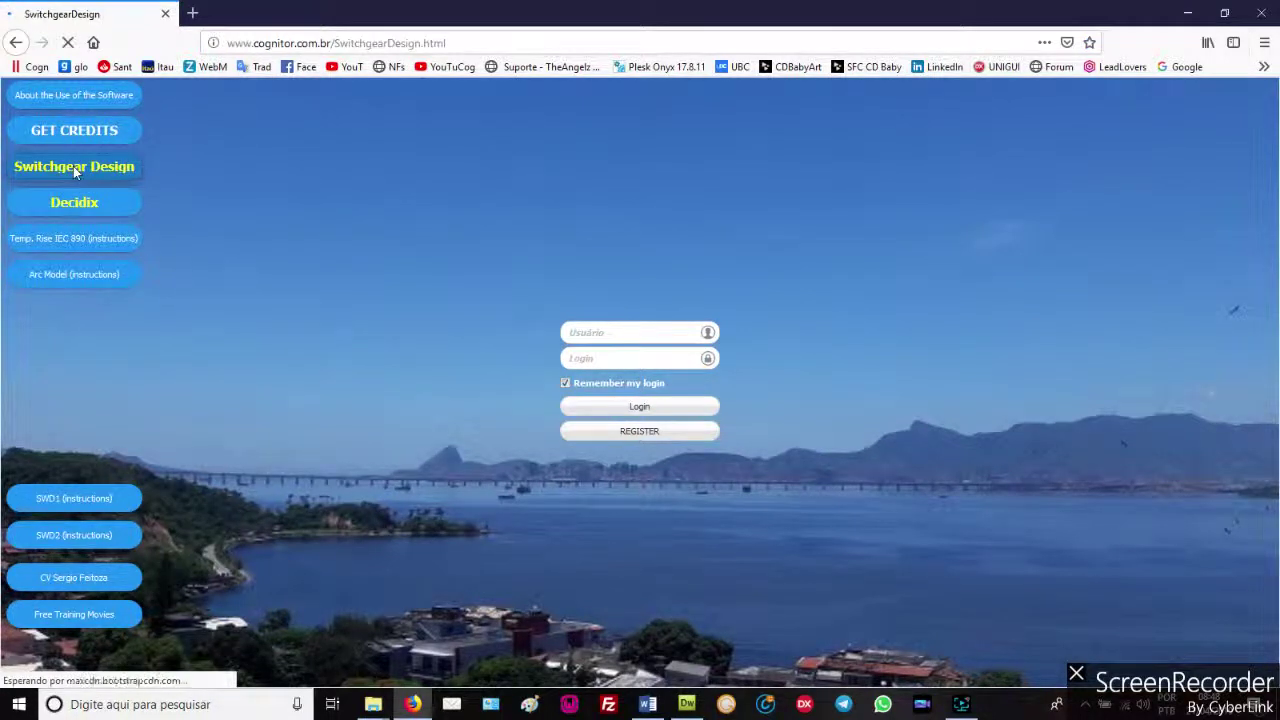
# Enlarge the yellow-green, busbar-ring and yellow-blue plan drawings in the slideshow, then go back
pyautogui.scroll(-4, 795, 339)
pyautogui.scroll(4, 800, 339)
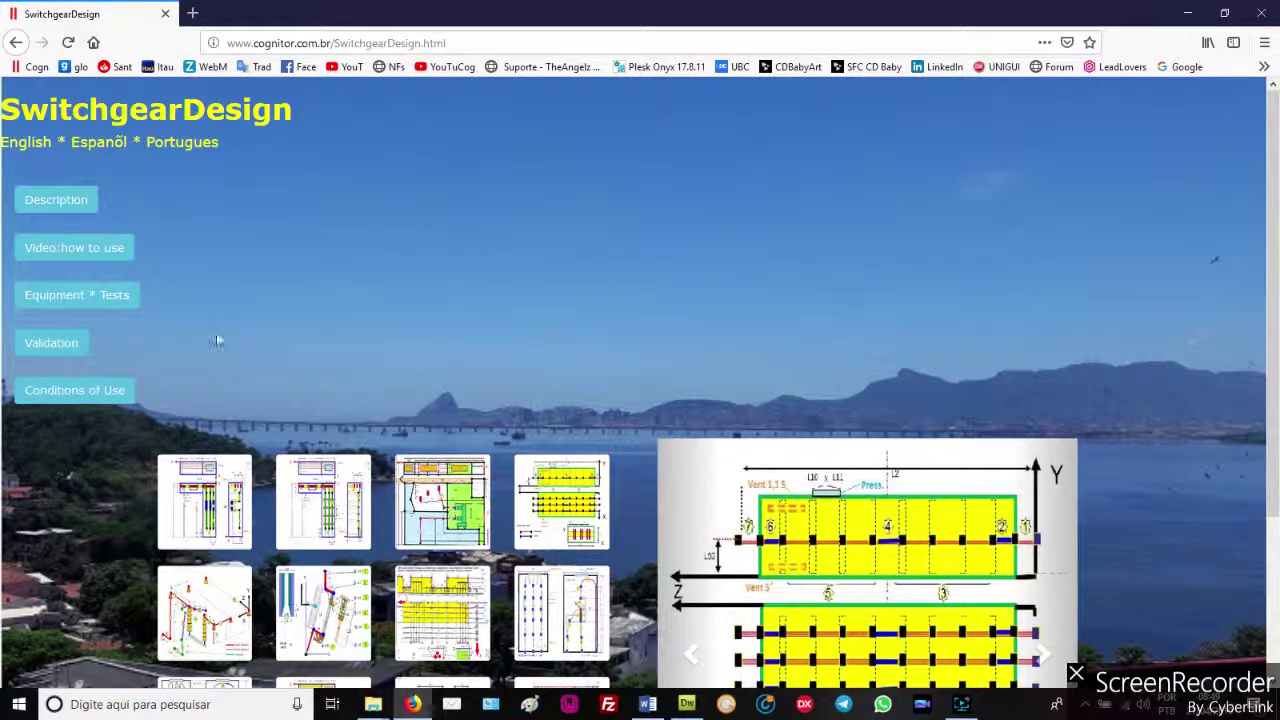
pyautogui.scroll(-3, 291, 317)
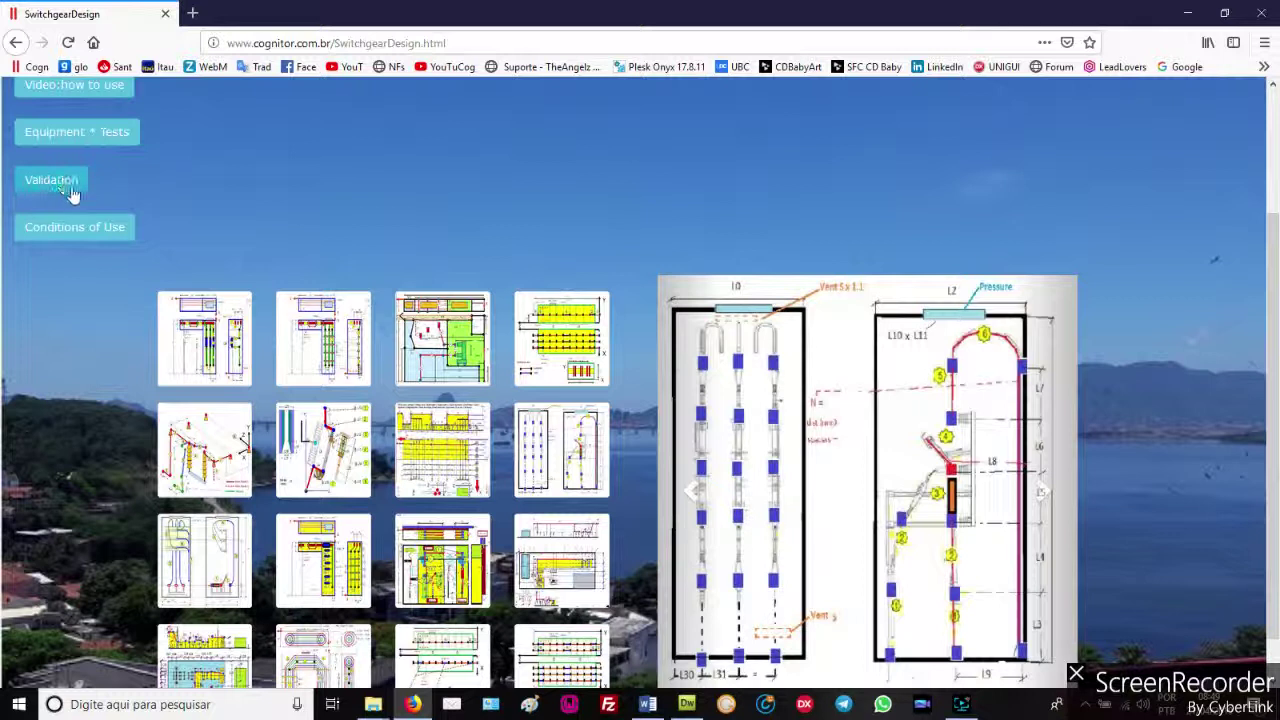
pyautogui.scroll(-1, 509, 277)
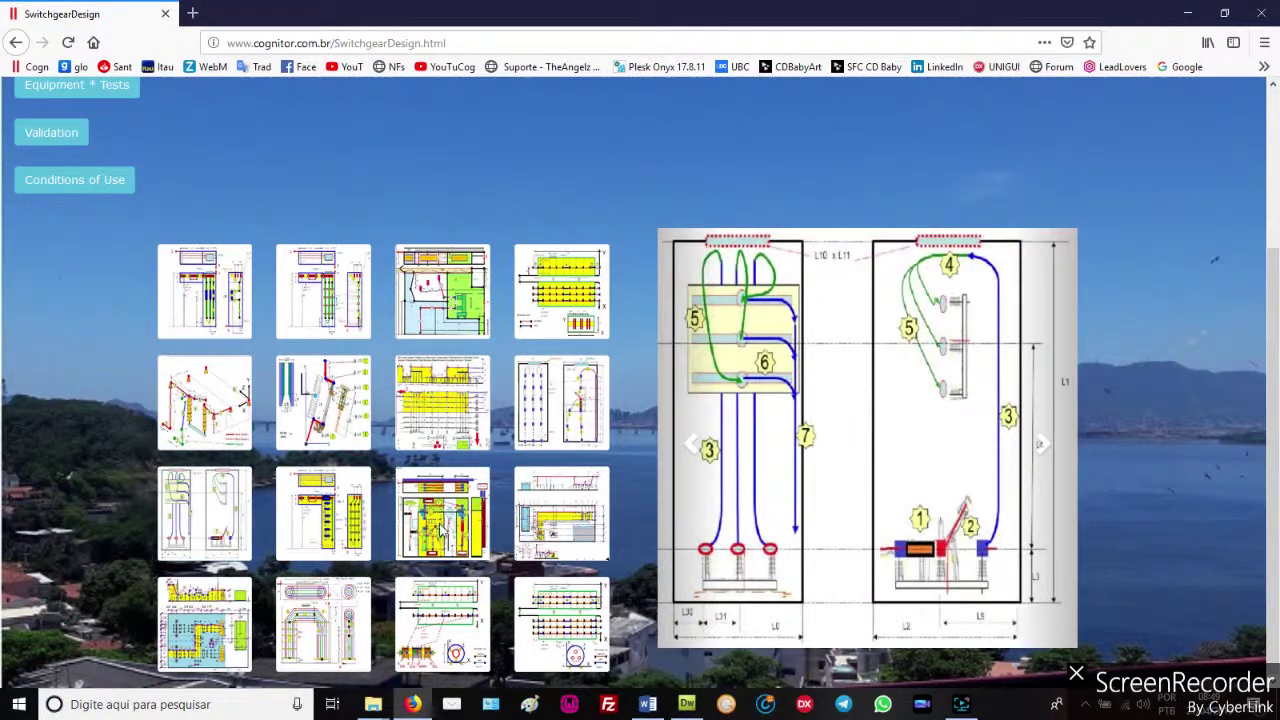
pyautogui.click(477, 548)
pyautogui.click(452, 620)
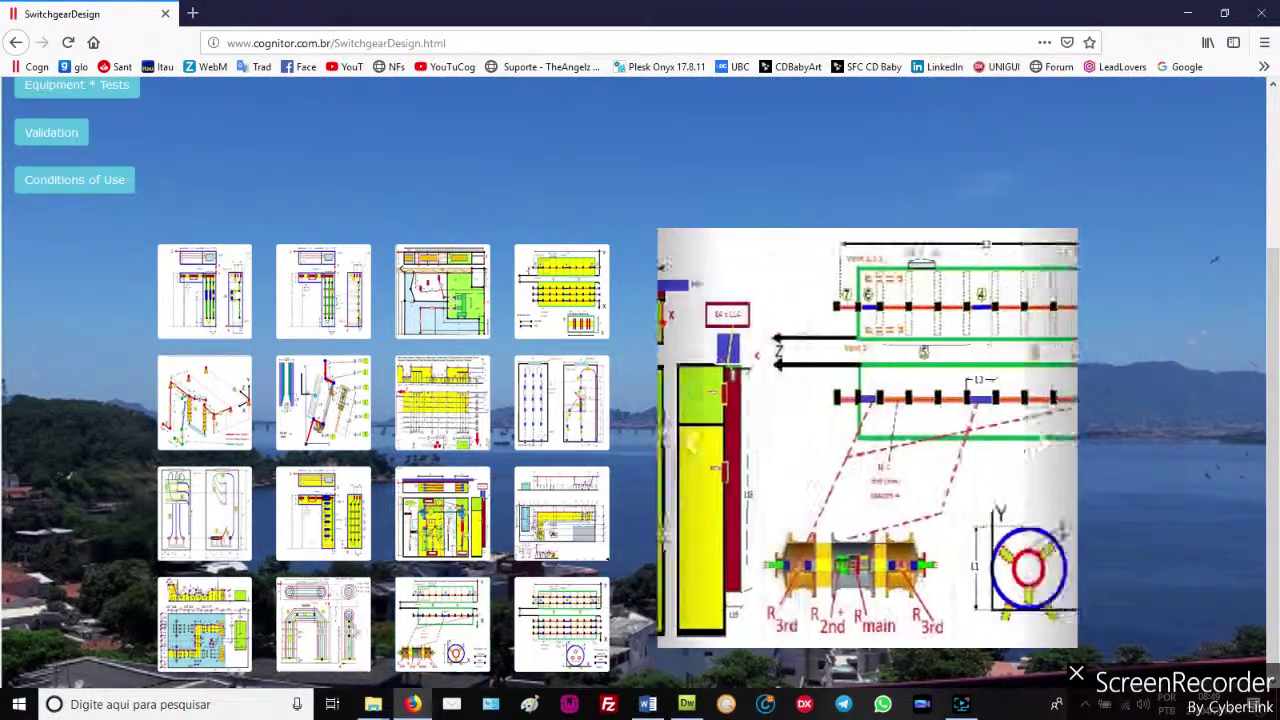
pyautogui.click(215, 640)
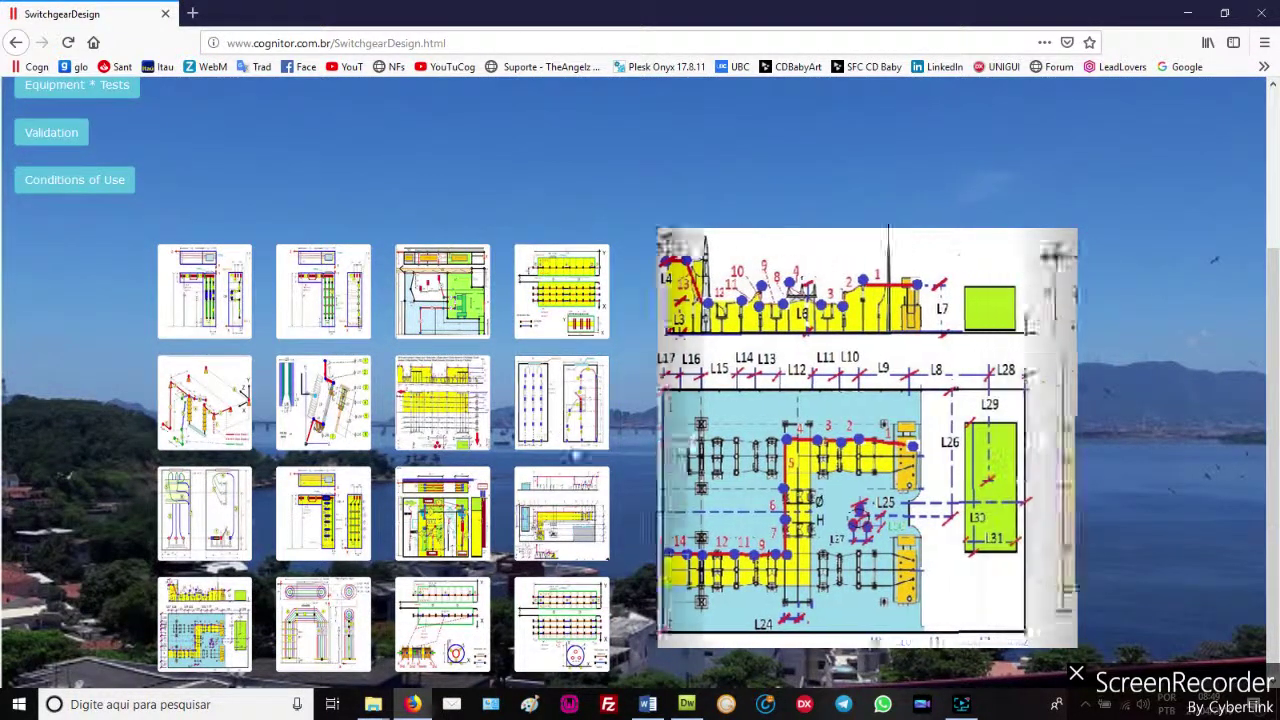
pyautogui.scroll(3, 819, 148)
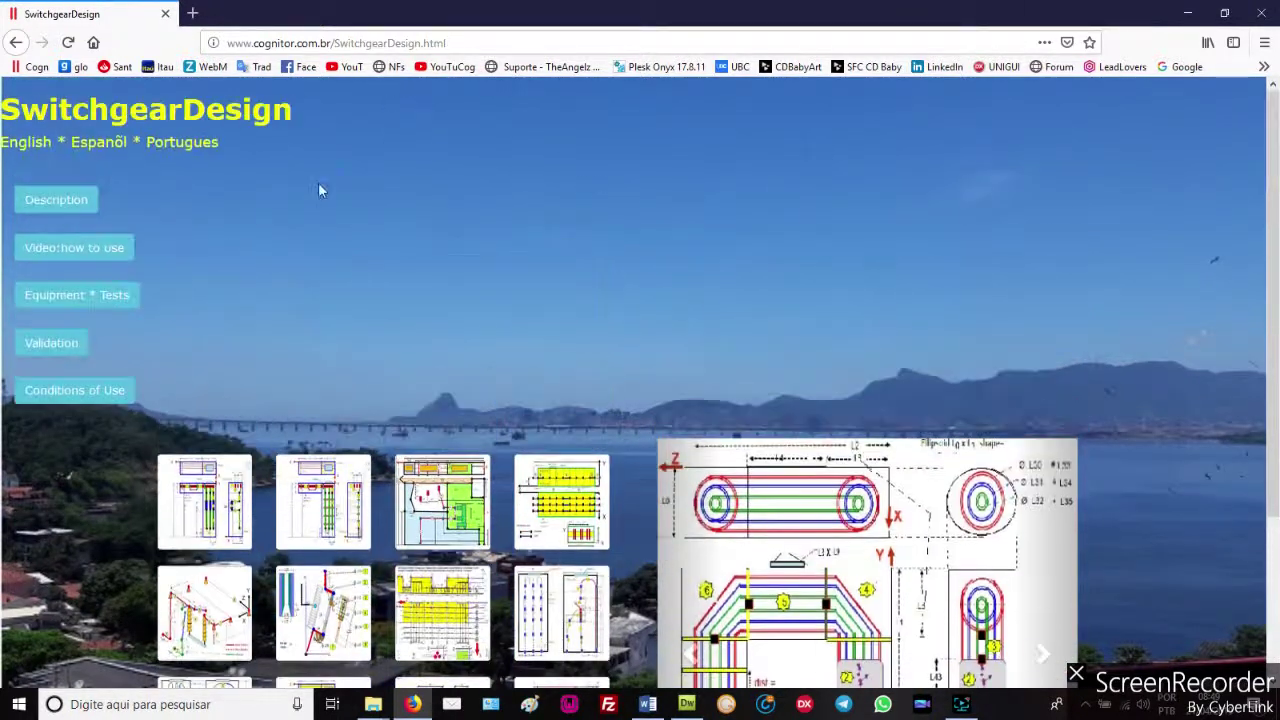
pyautogui.click(16, 43)
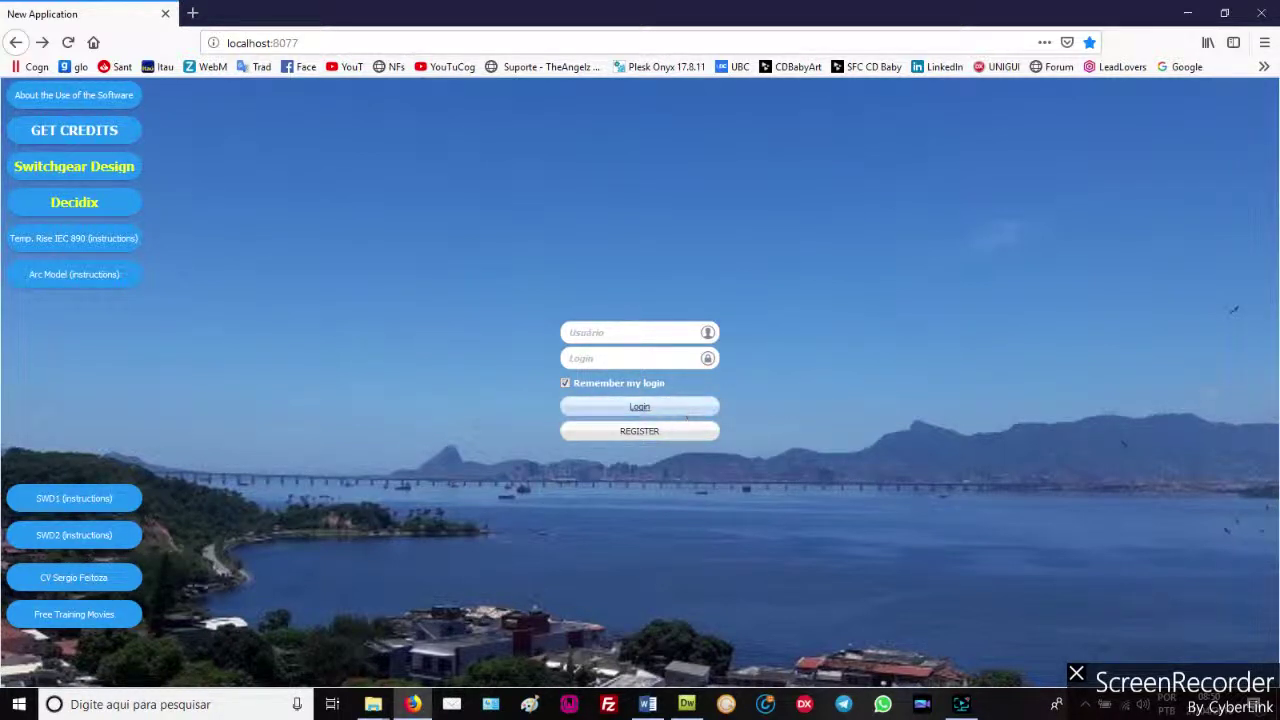
# Log in to the Cognitor portal with the username and password
pyautogui.click(604, 331)
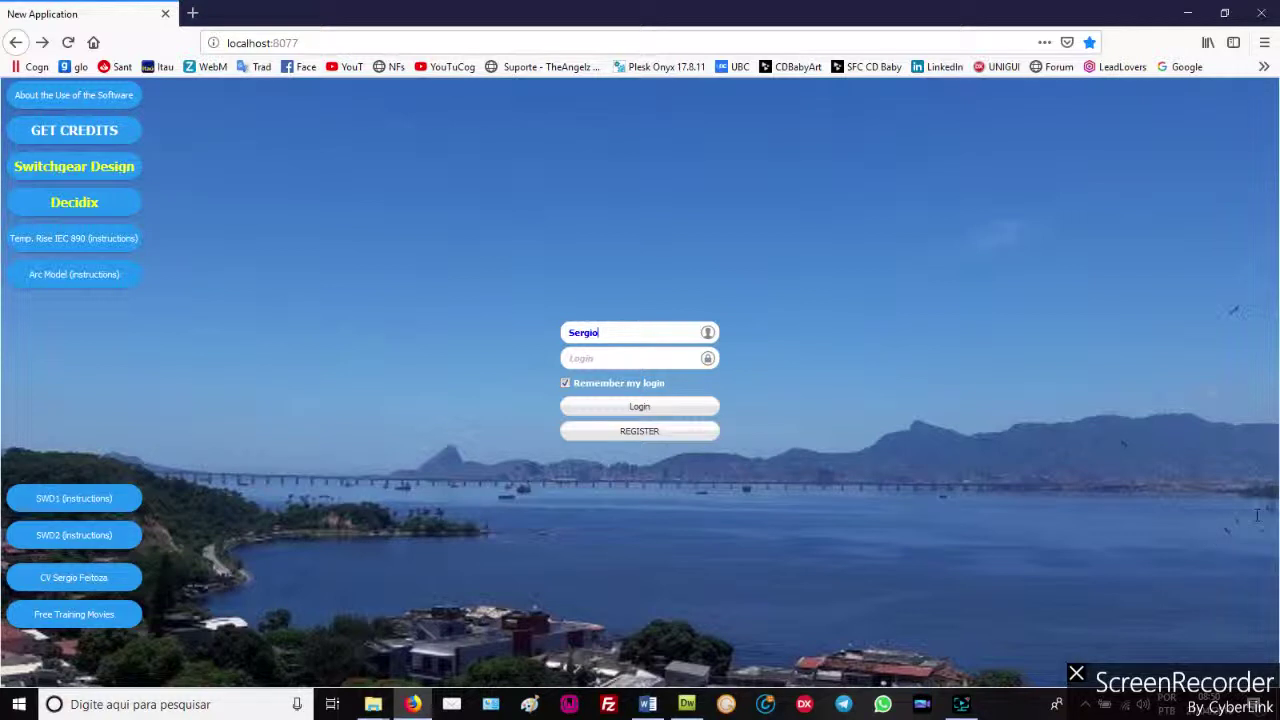
pyautogui.click(578, 358)
pyautogui.write('123')
pyautogui.click(641, 414)
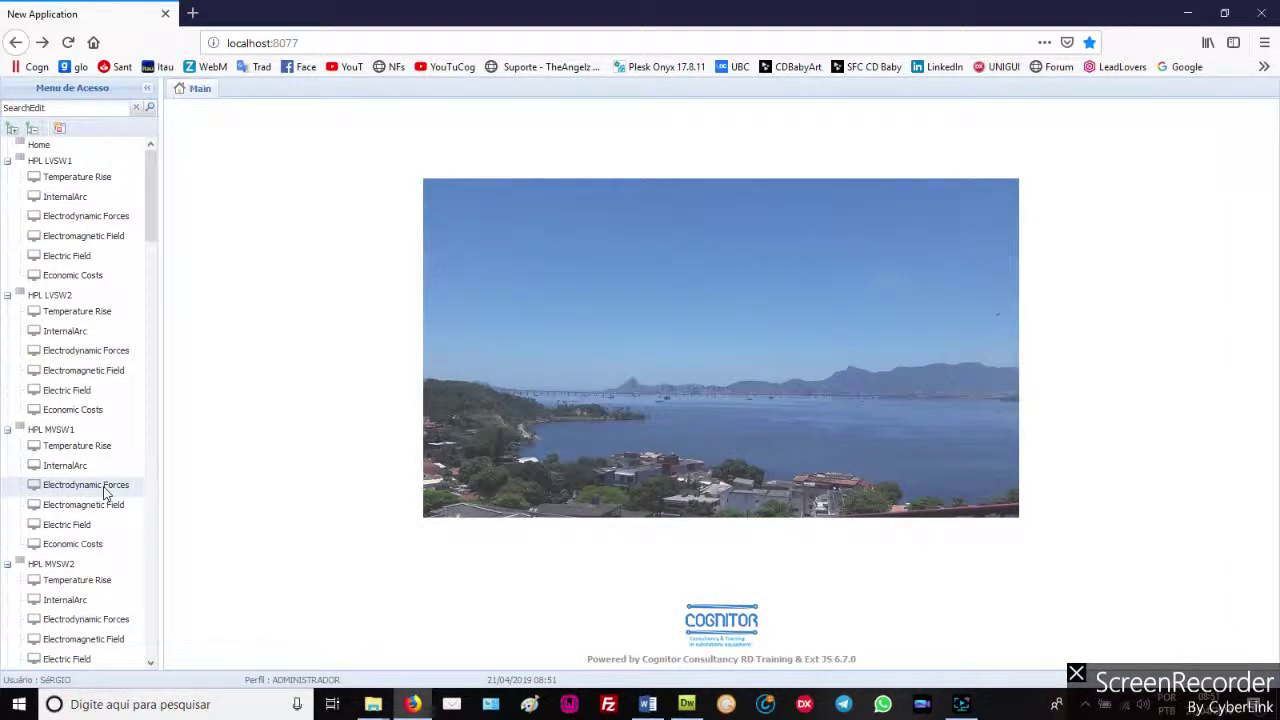
# Open Electrodynamic Forces under HPL MVSW1 in the access menu
pyautogui.click(104, 488)
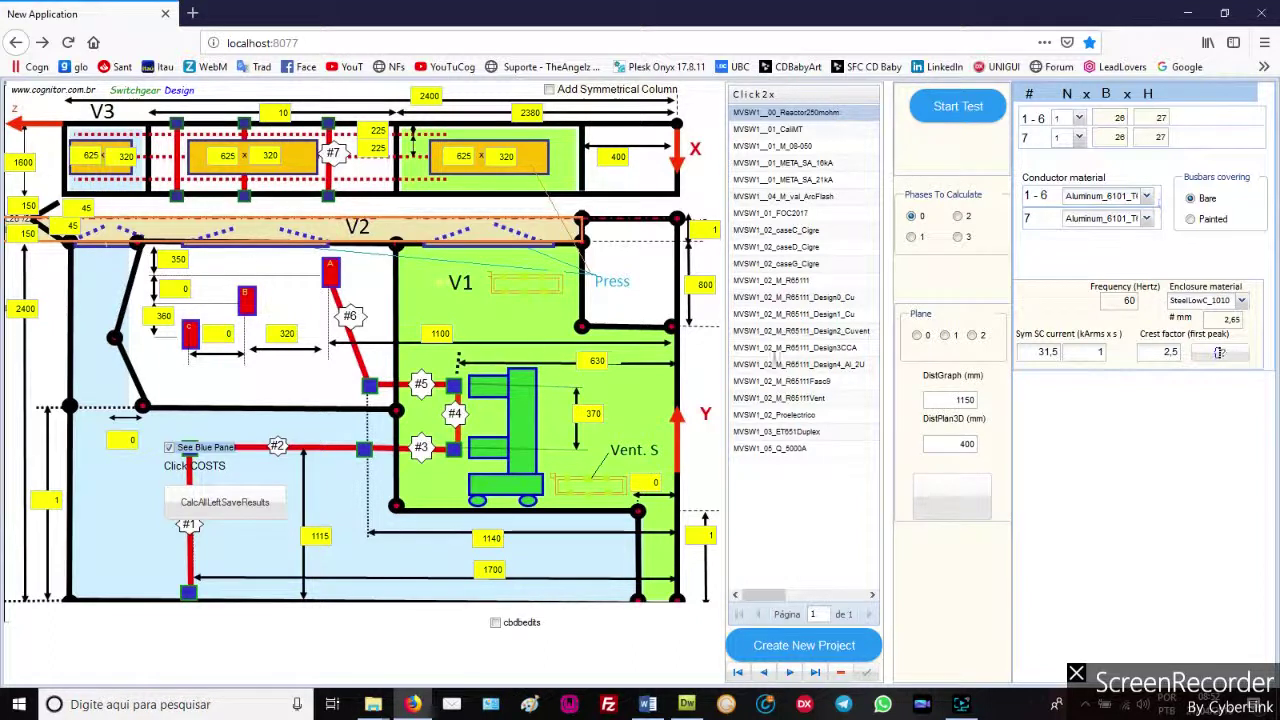
# Start the electrodynamic forces test on the MVSW1 layout with the current parameters
pyautogui.click(957, 111)
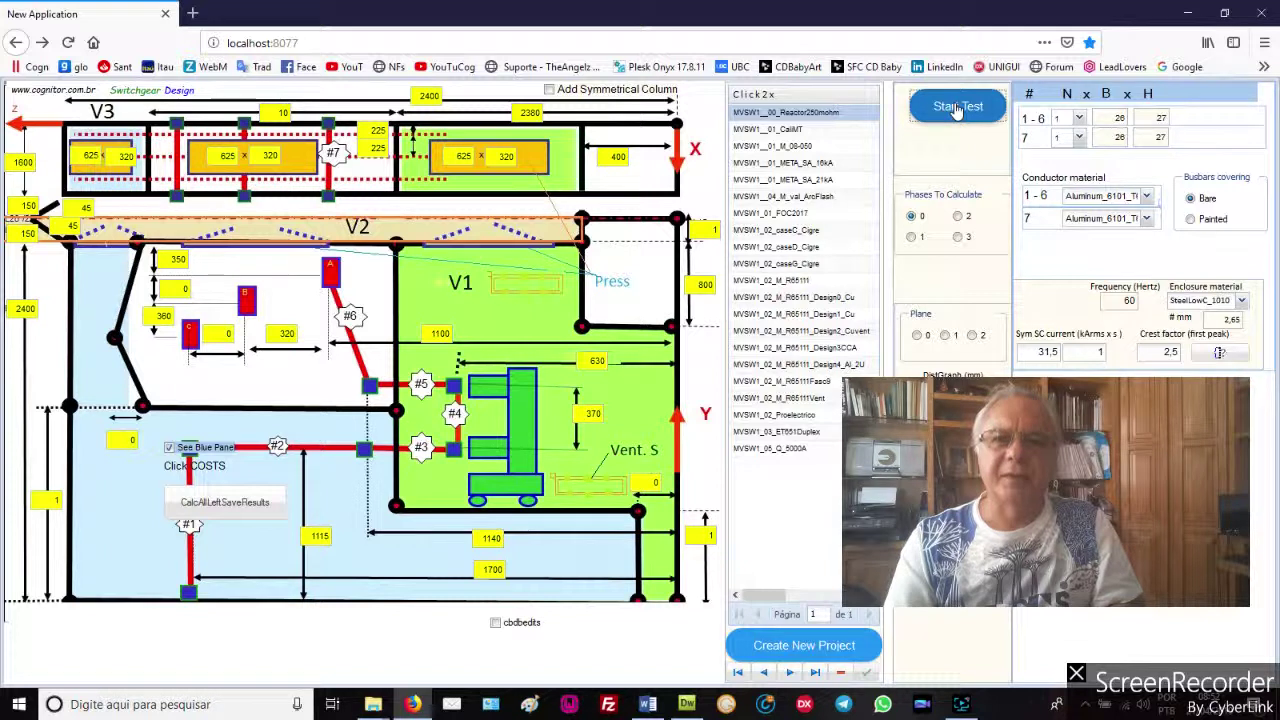